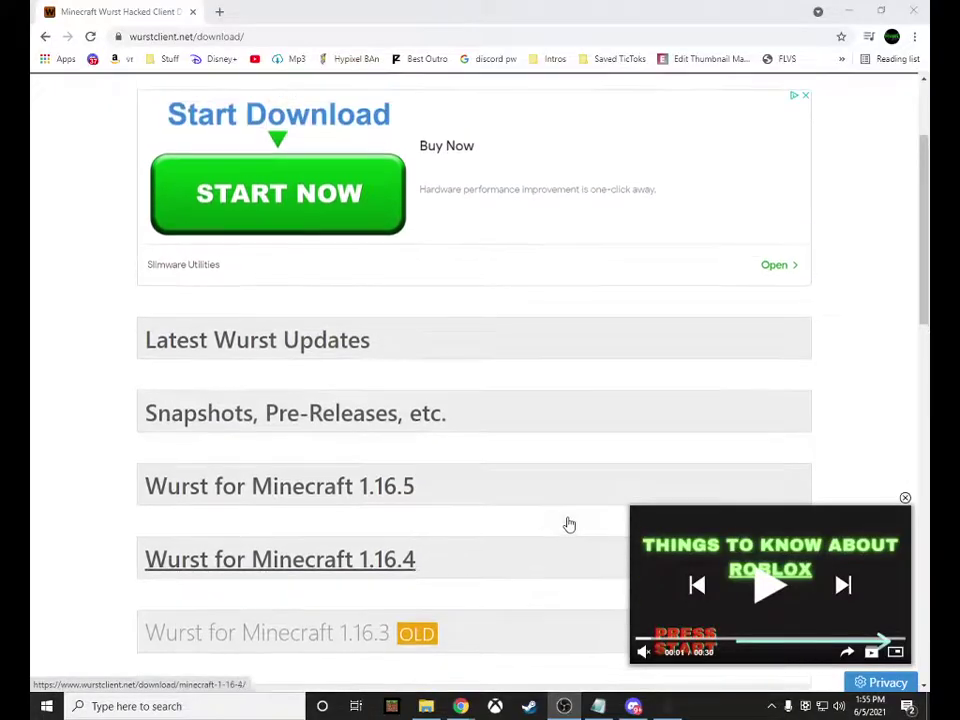
Step: Open the list of latest Wurst updates, closing the floating video and the ad overlay
{"action": "left_click", "coordinate": [905, 498]}
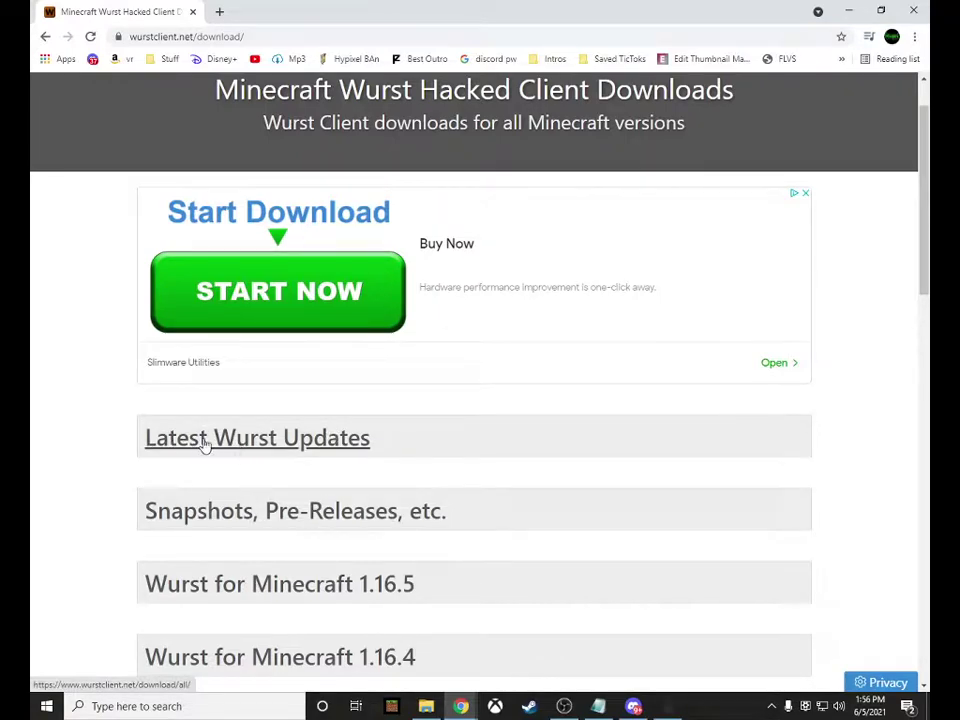
{"action": "left_click", "coordinate": [236, 34]}
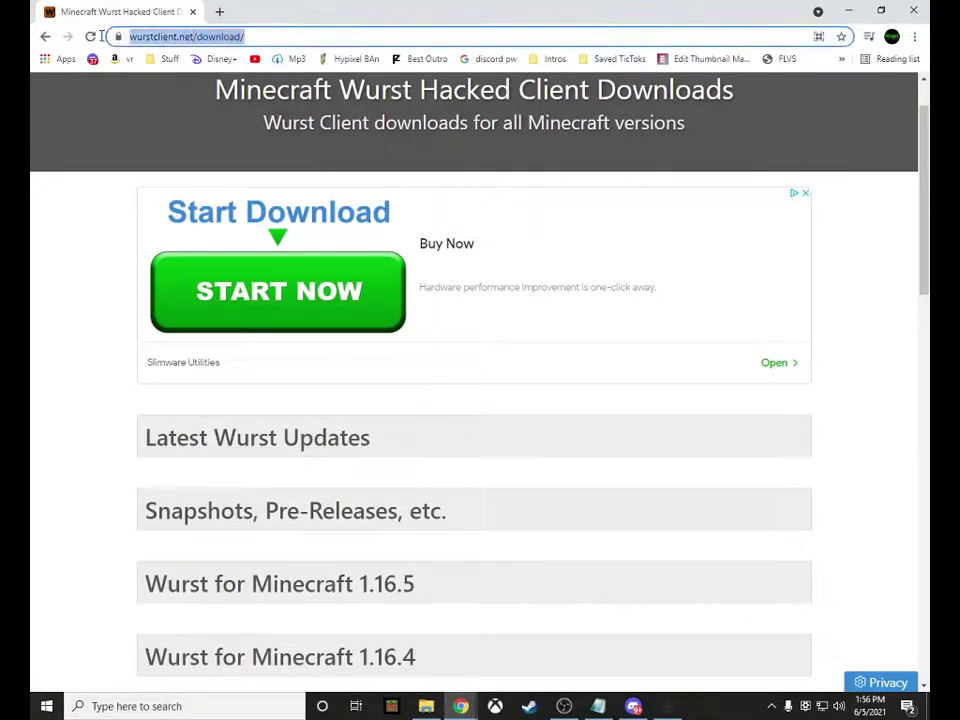
{"action": "left_click", "coordinate": [259, 35]}
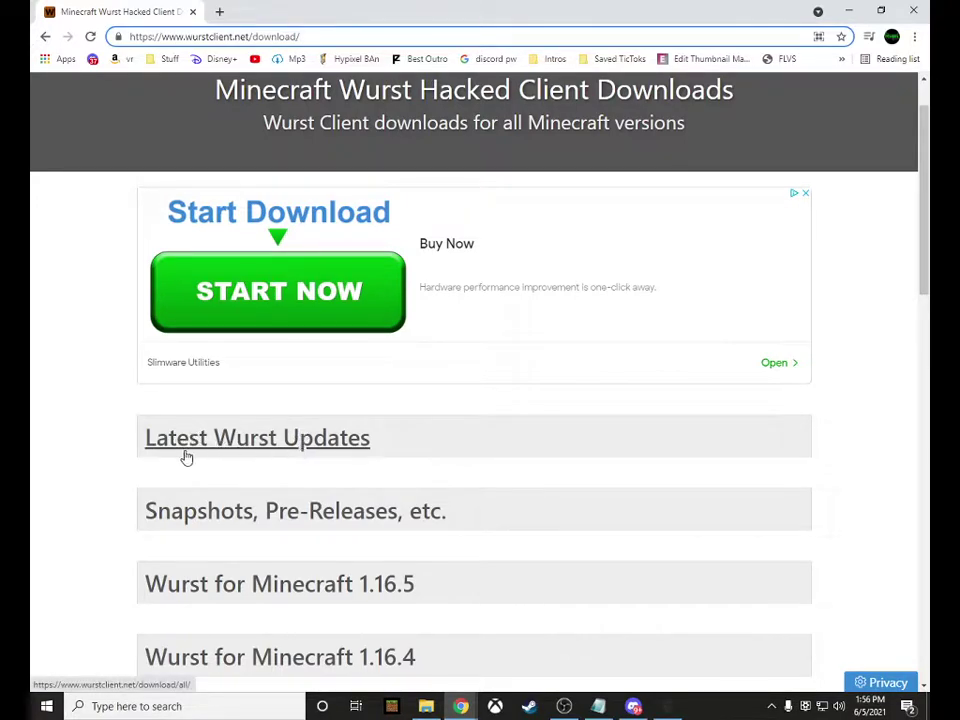
{"action": "left_click", "coordinate": [329, 457]}
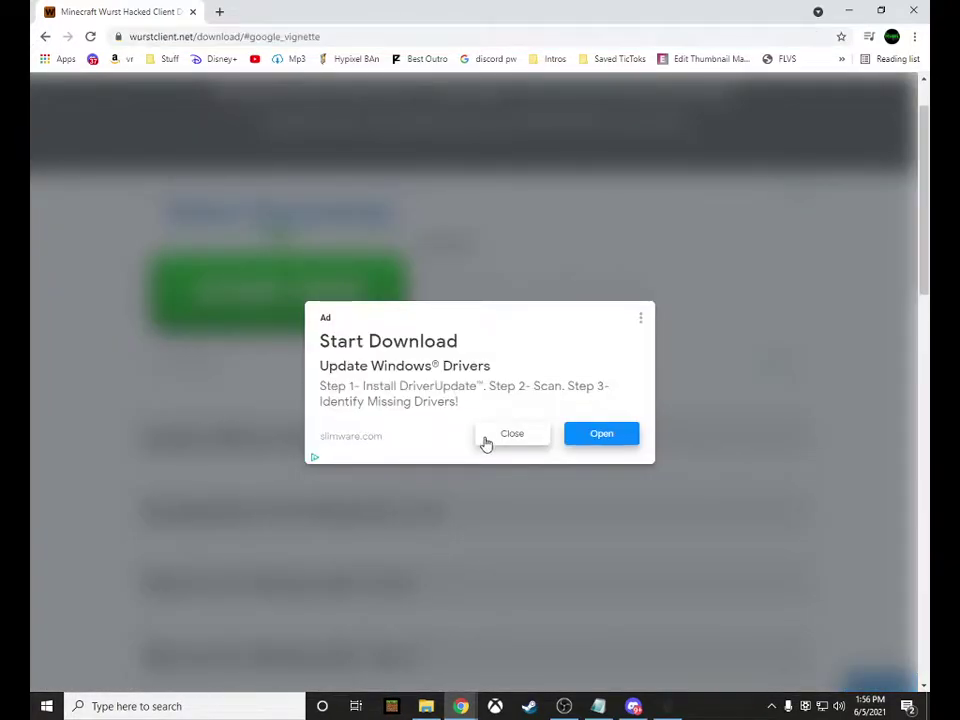
{"action": "left_click", "coordinate": [489, 442]}
Step: Look through the list of Wurst releases, close the floating video, and open the Wurst 7.15.2 - More Bugfixes page
{"action": "scroll", "coordinate": [493, 445], "scroll_direction": "down", "scroll_amount": 3}
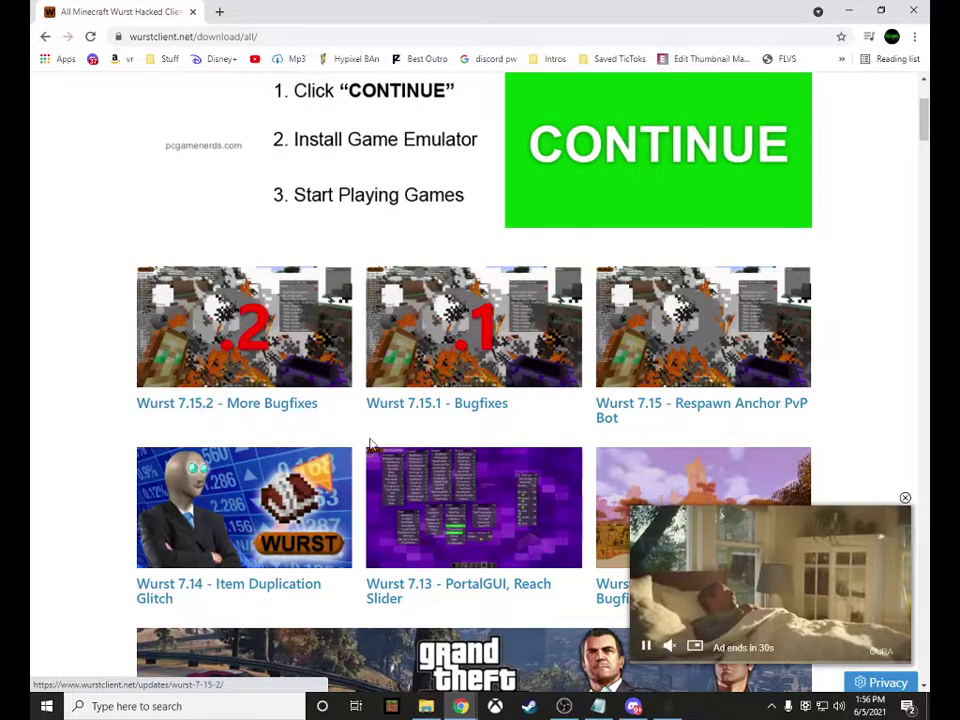
{"action": "scroll", "coordinate": [510, 402], "scroll_direction": "down", "scroll_amount": 3}
{"action": "scroll", "coordinate": [527, 402], "scroll_direction": "down", "scroll_amount": 20}
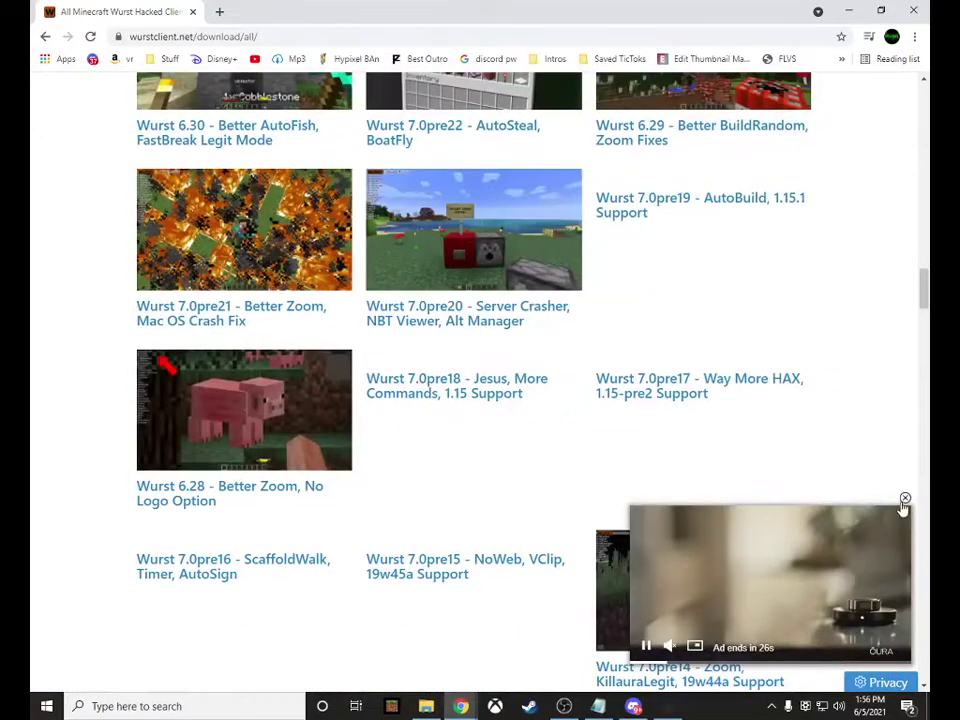
{"action": "left_click", "coordinate": [904, 498]}
{"action": "scroll", "coordinate": [816, 439], "scroll_direction": "down", "scroll_amount": 10}
{"action": "left_click_drag", "start_coordinate": [925, 352], "coordinate": [911, 6]}
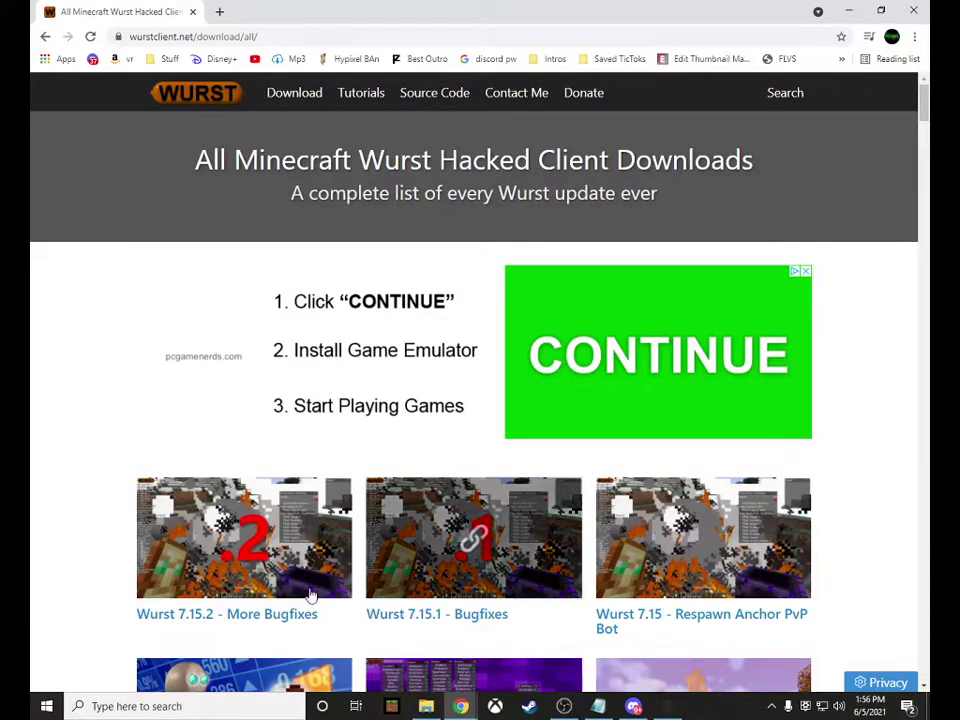
{"action": "left_click", "coordinate": [293, 616]}
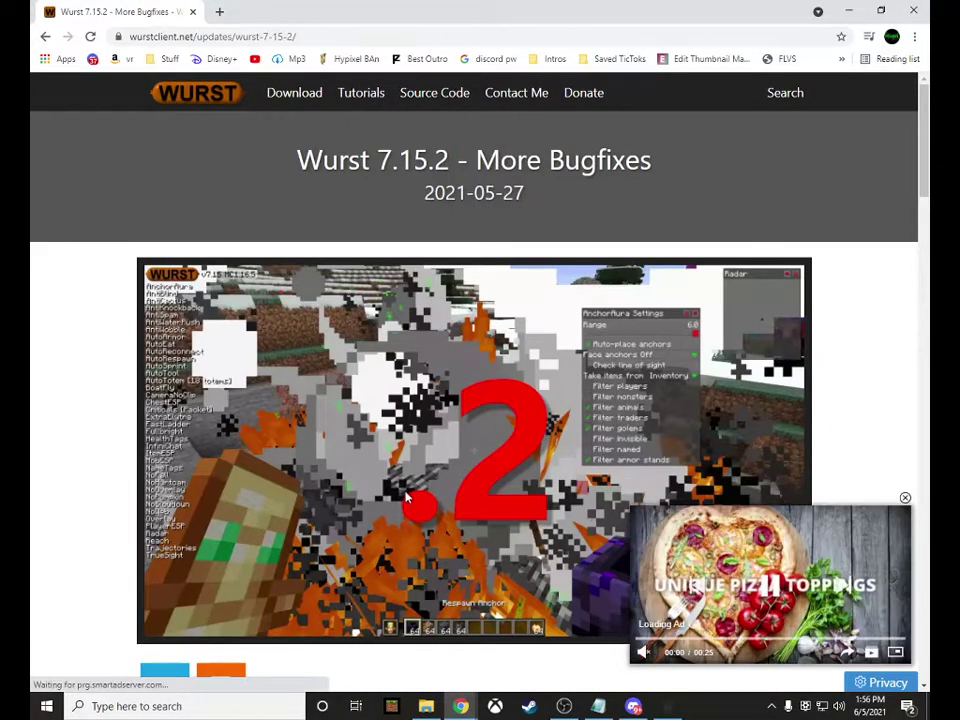
Step: Find the Installation section of the release page and open the Fabric installer link in a new browser tab
{"action": "left_click", "coordinate": [905, 497]}
{"action": "scroll", "coordinate": [790, 447], "scroll_direction": "down", "scroll_amount": 10}
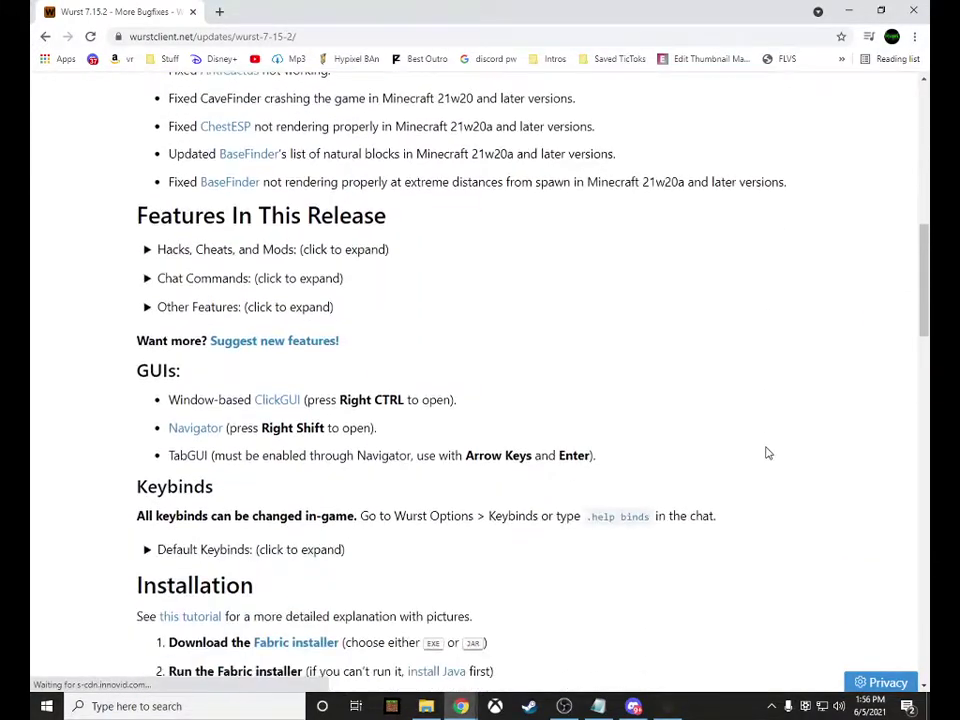
{"action": "scroll", "coordinate": [748, 455], "scroll_direction": "down", "scroll_amount": 1}
{"action": "left_click_drag", "start_coordinate": [134, 444], "coordinate": [267, 452]}
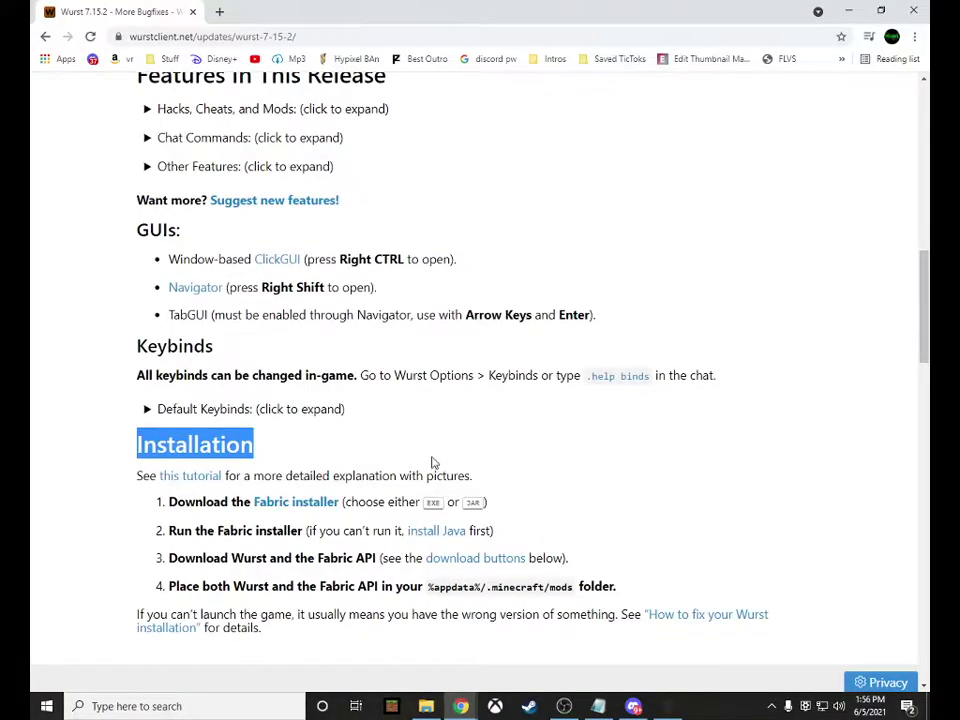
{"action": "left_click", "coordinate": [391, 478]}
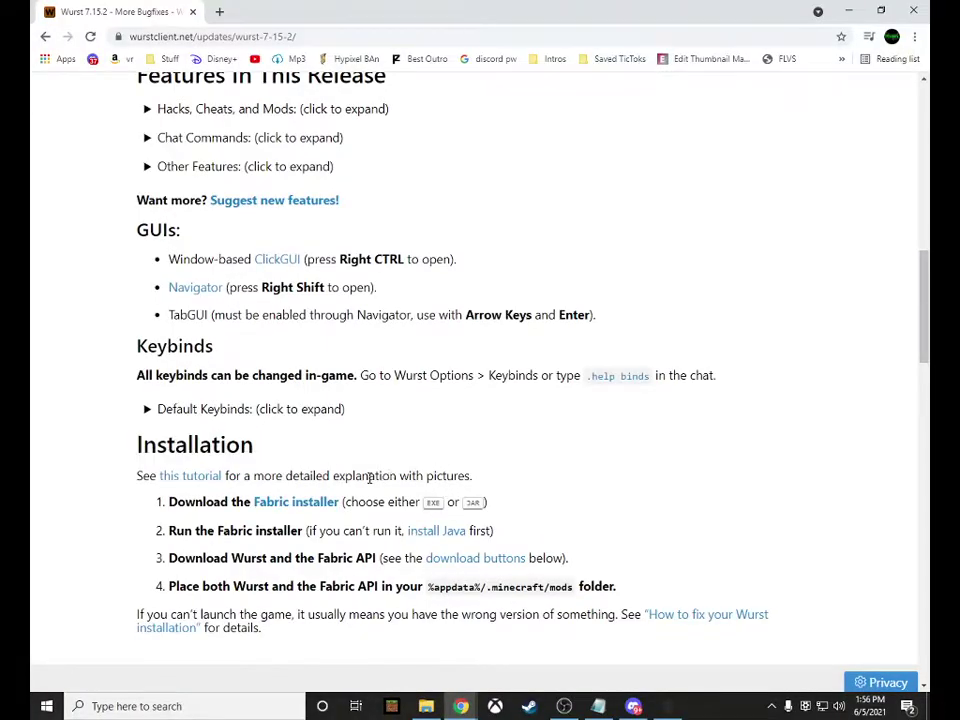
{"action": "right_click", "coordinate": [318, 507]}
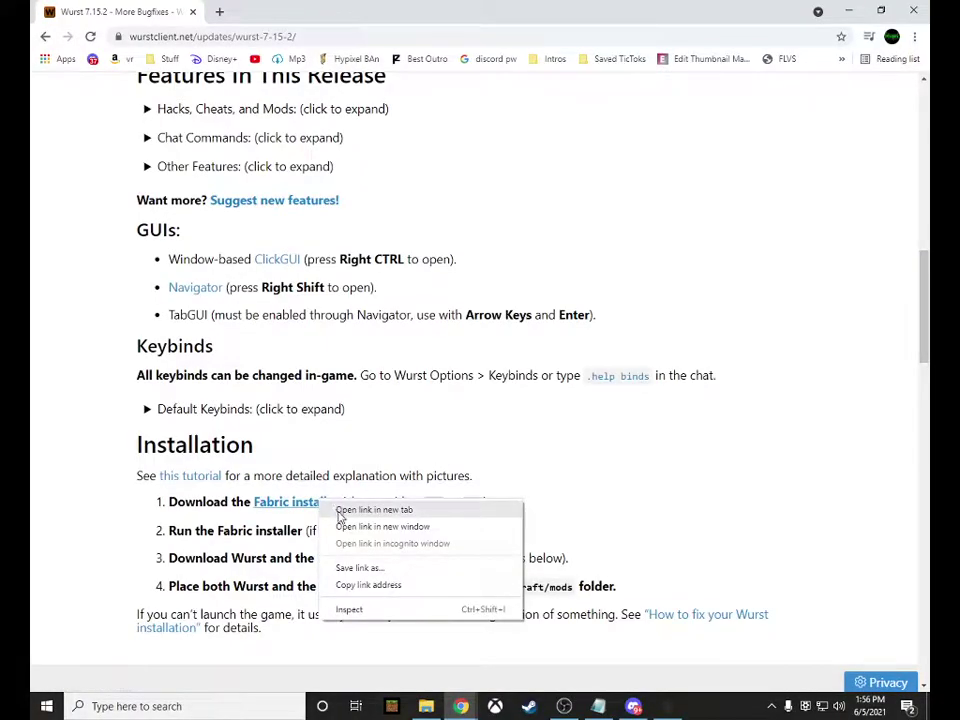
{"action": "left_click", "coordinate": [343, 510]}
{"action": "left_click", "coordinate": [324, 8]}
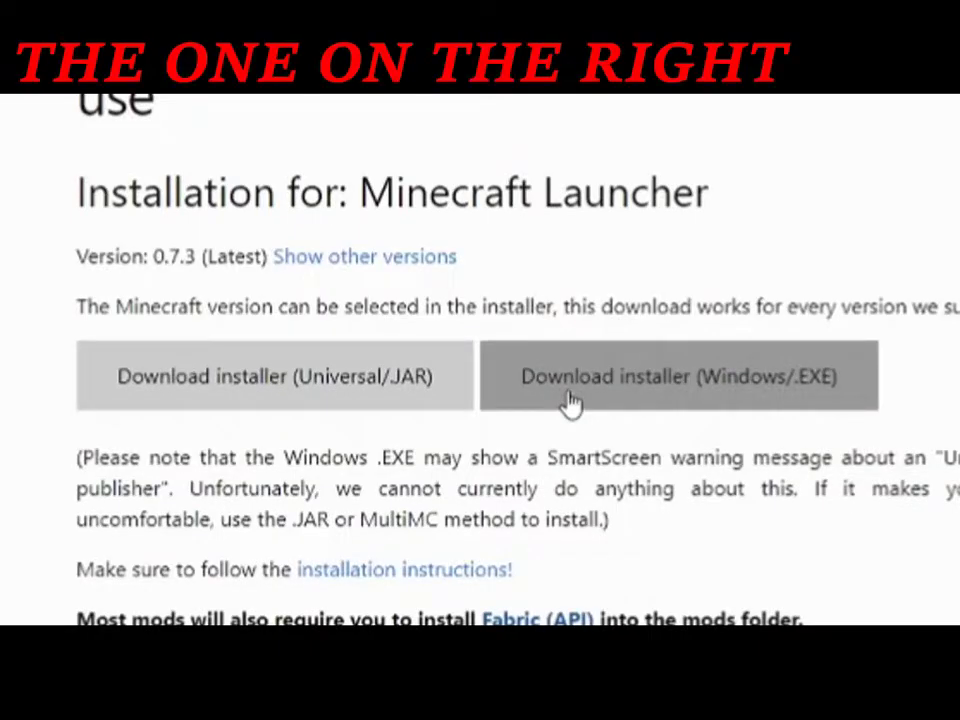
Step: Download the Windows/.EXE version of the Fabric installer and run it
{"action": "left_click", "coordinate": [795, 400]}
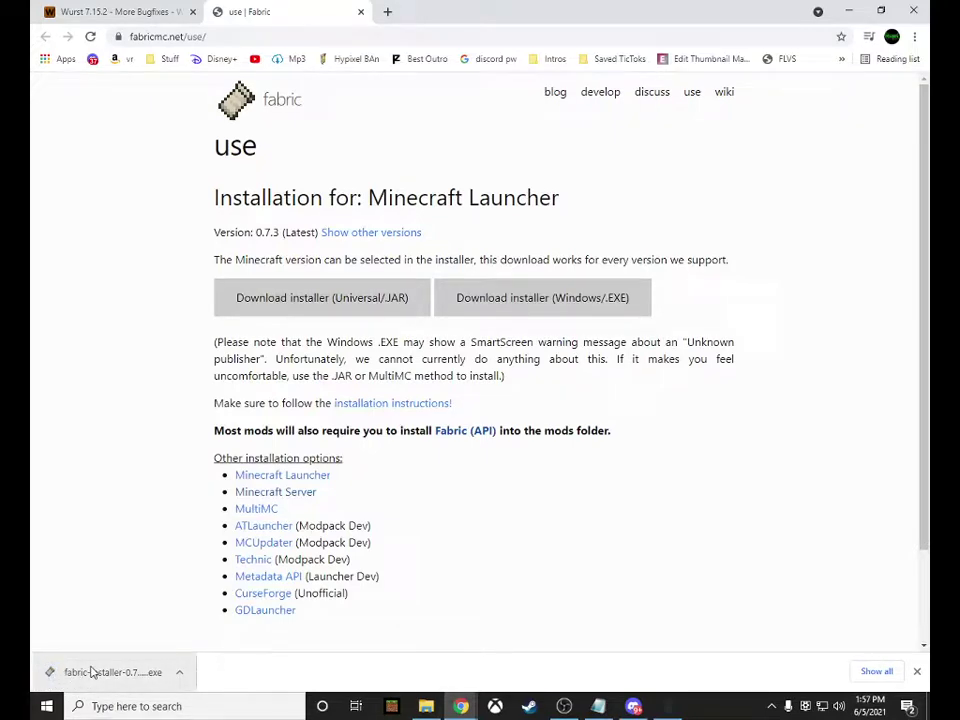
{"action": "left_click", "coordinate": [150, 674]}
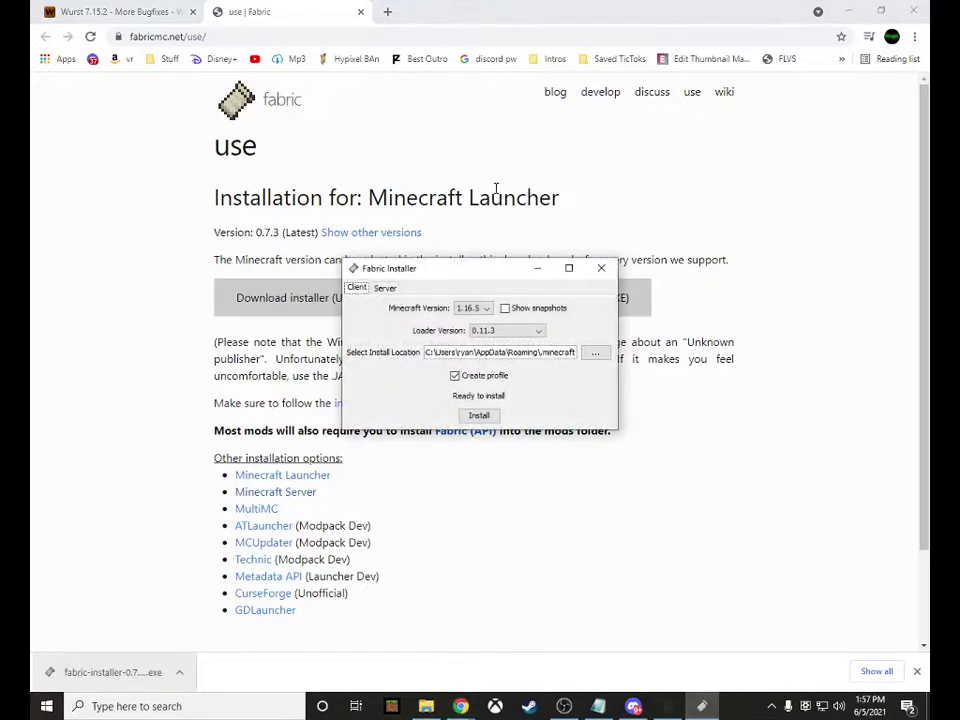
Step: Choose Minecraft version 1.16.5 and loader version 0.11.3 in the Fabric Installer
{"action": "left_click", "coordinate": [474, 307]}
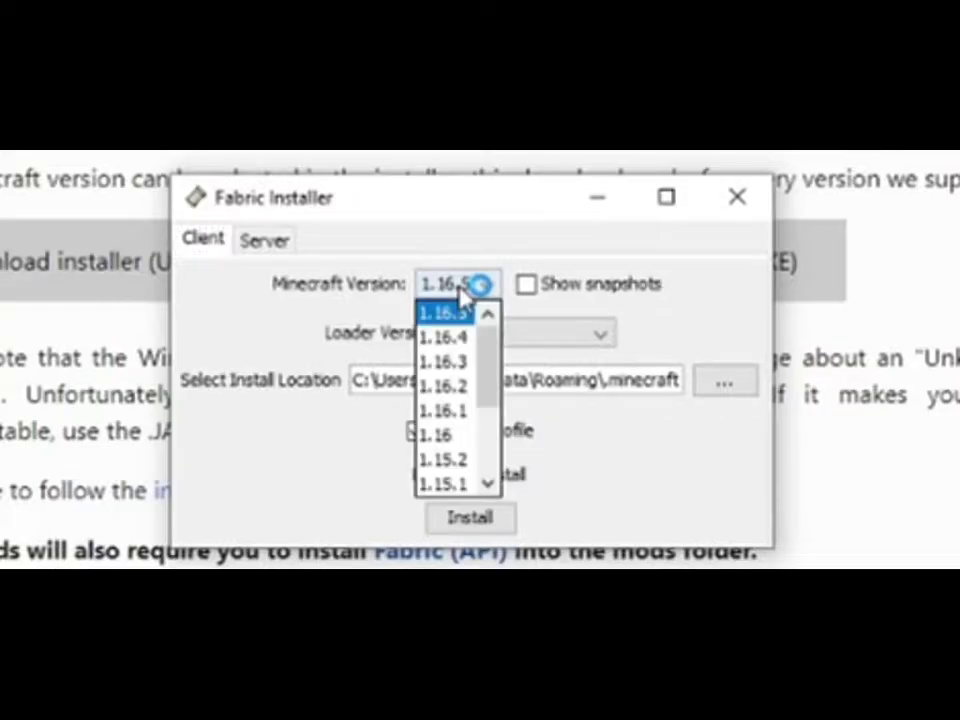
{"action": "left_click", "coordinate": [473, 309]}
{"action": "left_click", "coordinate": [503, 340]}
{"action": "left_click", "coordinate": [503, 340]}
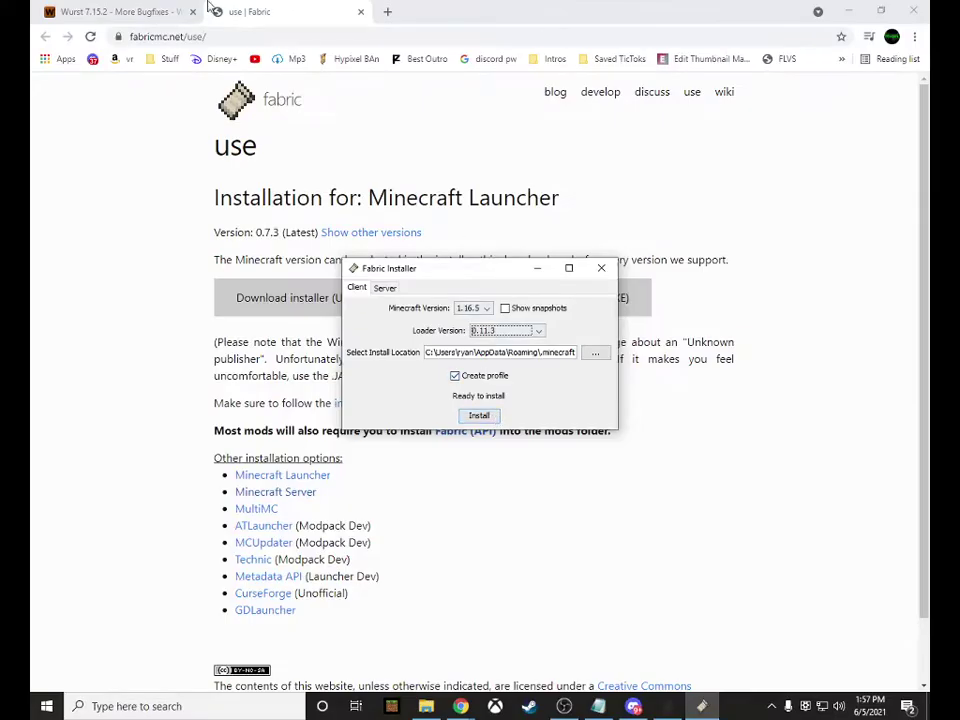
Step: Download Wurst Client v7.15.2 MC1.16.5 from the Wurst release page and keep the flagged .jar file
{"action": "left_click", "coordinate": [95, 14]}
{"action": "scroll", "coordinate": [351, 458], "scroll_direction": "down", "scroll_amount": 1}
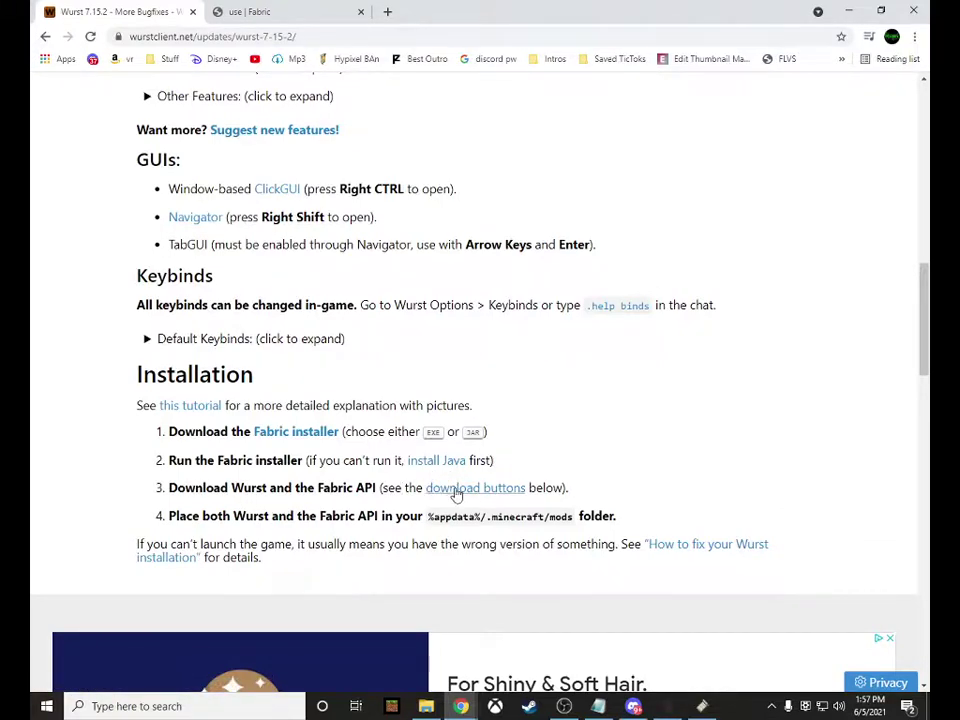
{"action": "scroll", "coordinate": [450, 485], "scroll_direction": "up", "scroll_amount": 10}
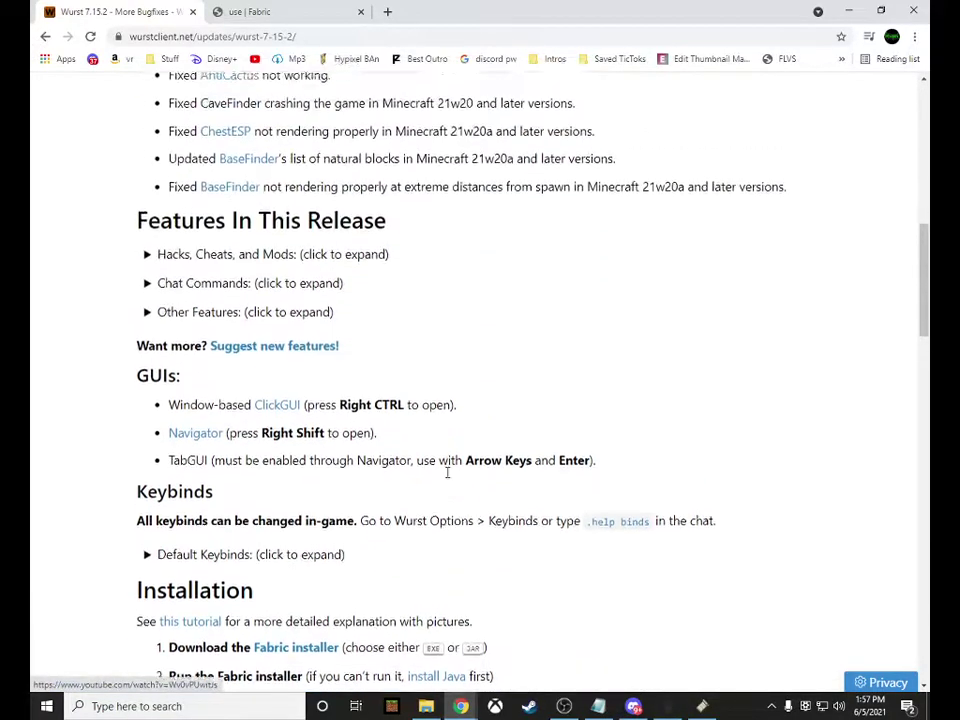
{"action": "scroll", "coordinate": [515, 352], "scroll_direction": "down", "scroll_amount": 6}
{"action": "scroll", "coordinate": [515, 352], "scroll_direction": "down", "scroll_amount": 10}
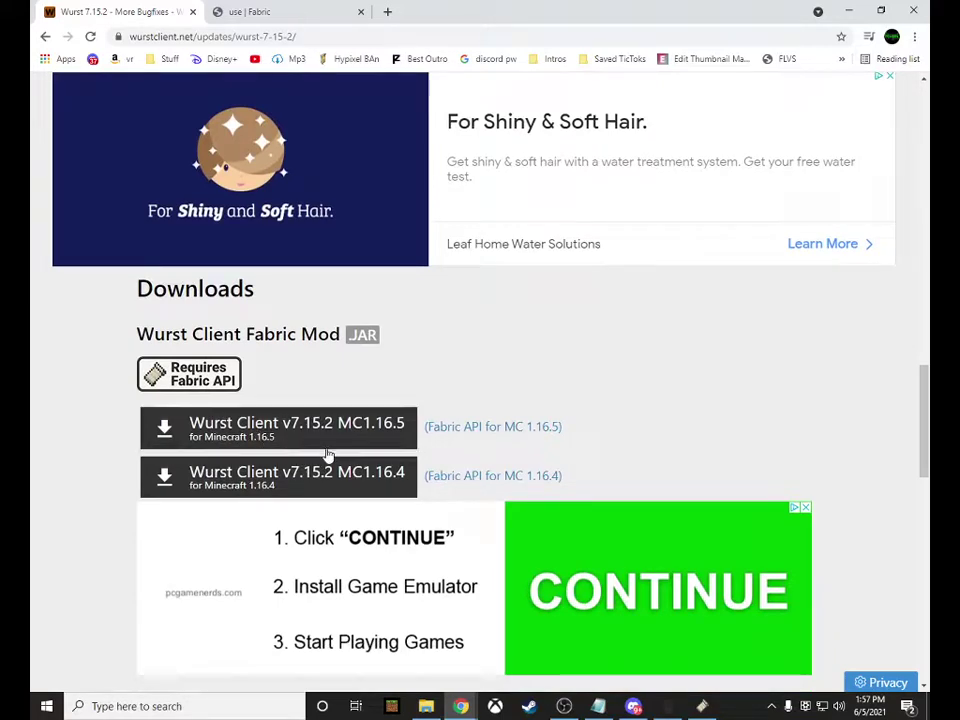
{"action": "left_click", "coordinate": [270, 437]}
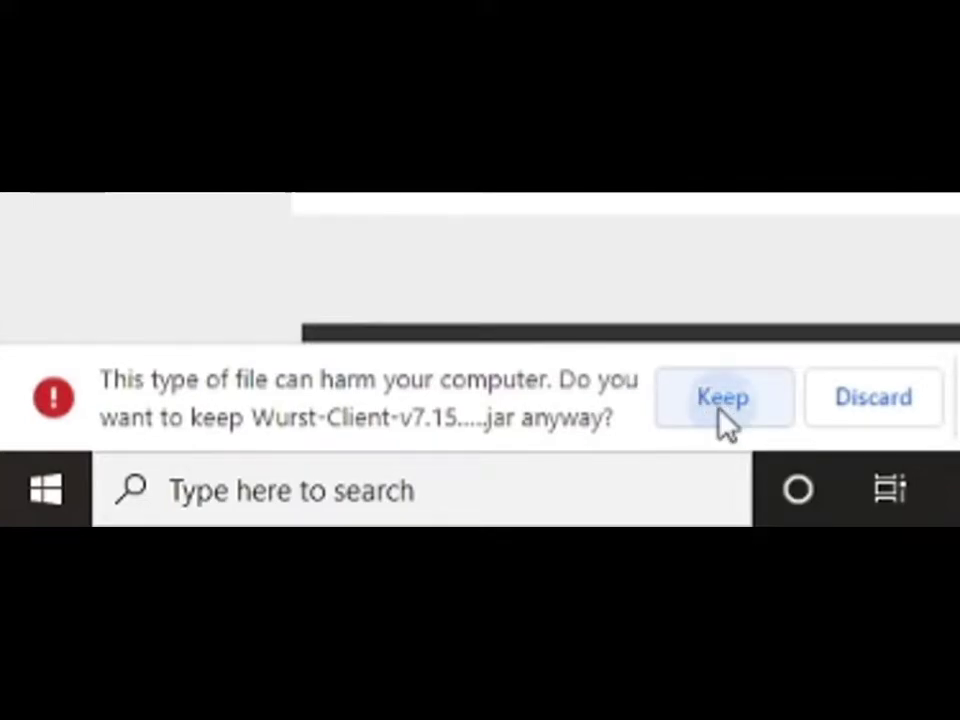
{"action": "left_click", "coordinate": [718, 418]}
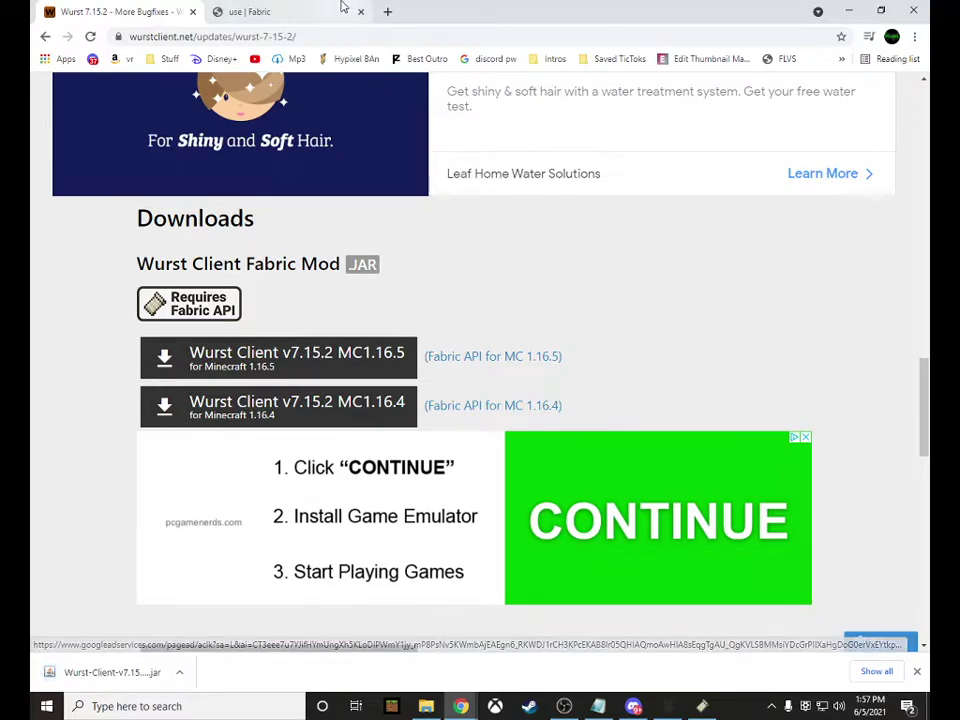
Step: Return to the Fabric Installer, install the client for Minecraft 1.16.5, and close the installer
{"action": "key", "text": "ctrl+Tab"}
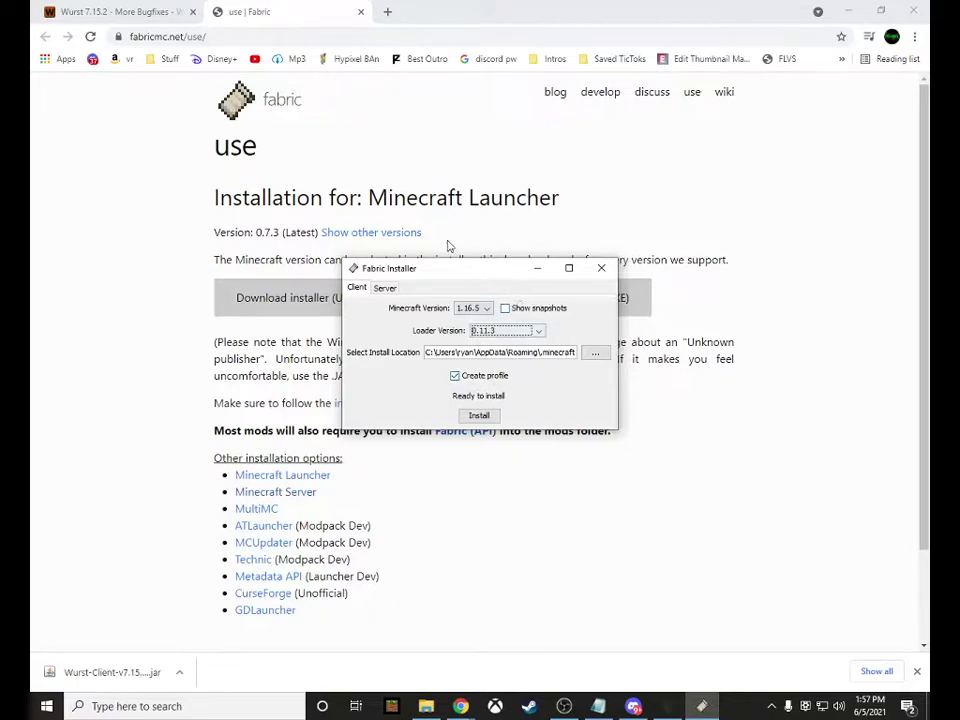
{"action": "left_click", "coordinate": [118, 11]}
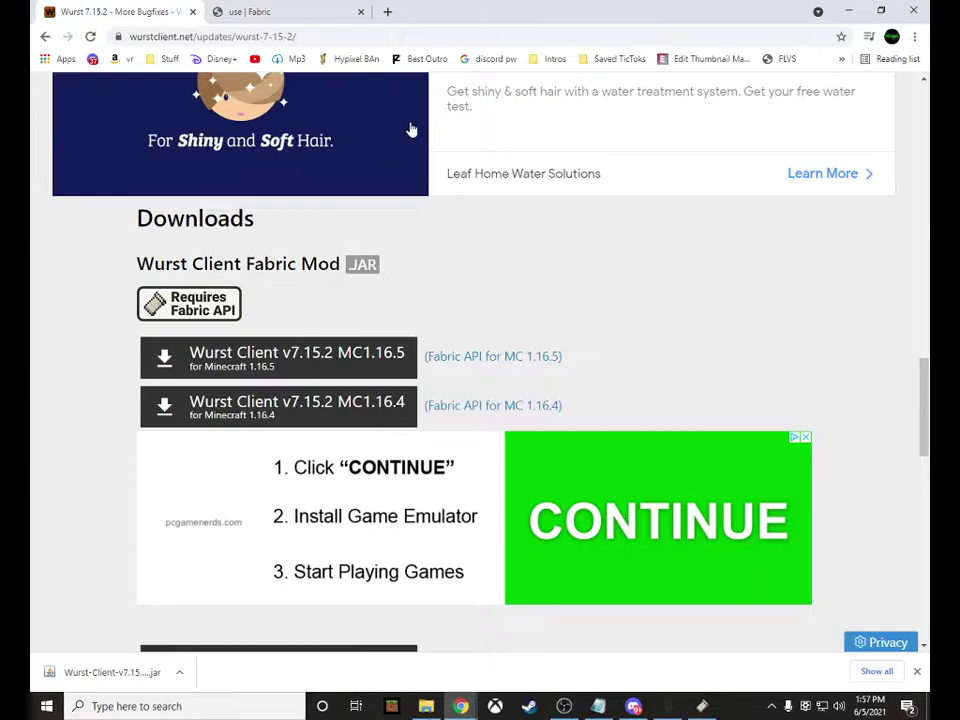
{"action": "left_click", "coordinate": [293, 19]}
{"action": "left_click", "coordinate": [699, 706]}
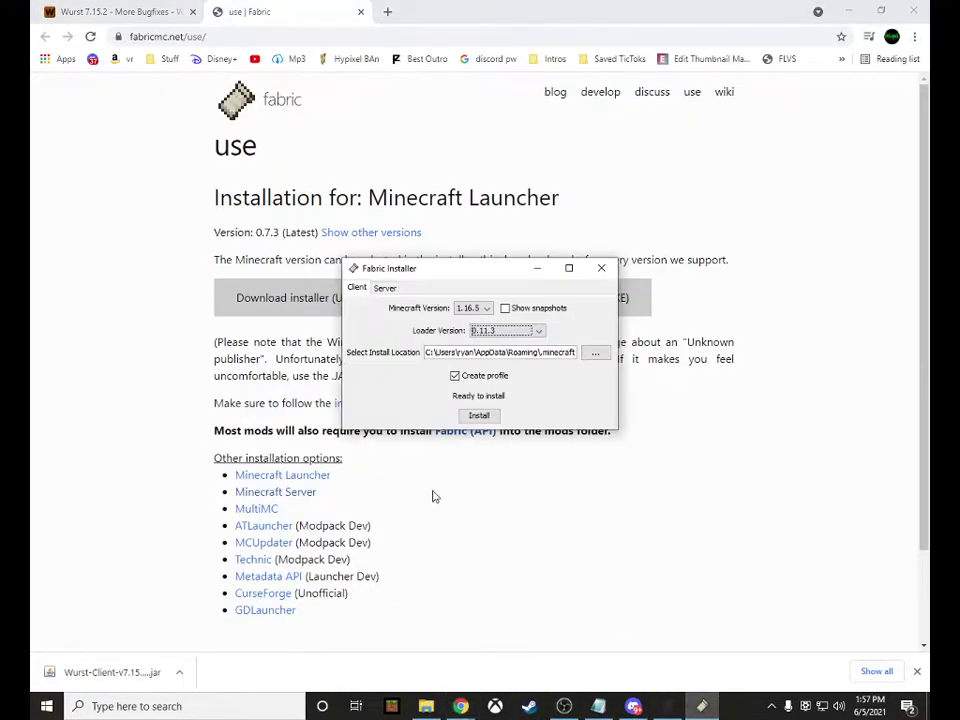
{"action": "left_click", "coordinate": [484, 309]}
{"action": "left_click", "coordinate": [470, 319]}
{"action": "left_click", "coordinate": [479, 415]}
{"action": "left_click", "coordinate": [487, 371]}
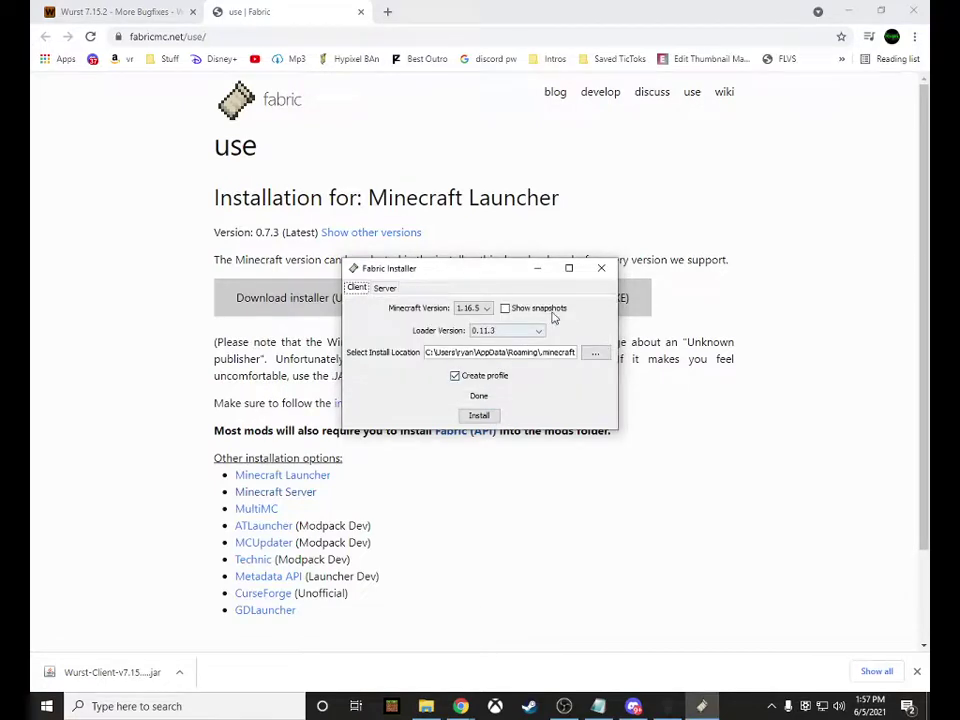
{"action": "left_click", "coordinate": [602, 268]}
Step: Download Fabric API 0.32.0 for MC 1.16.5 through the Wurst page's link and keep the flagged .jar file
{"action": "left_click", "coordinate": [173, 9]}
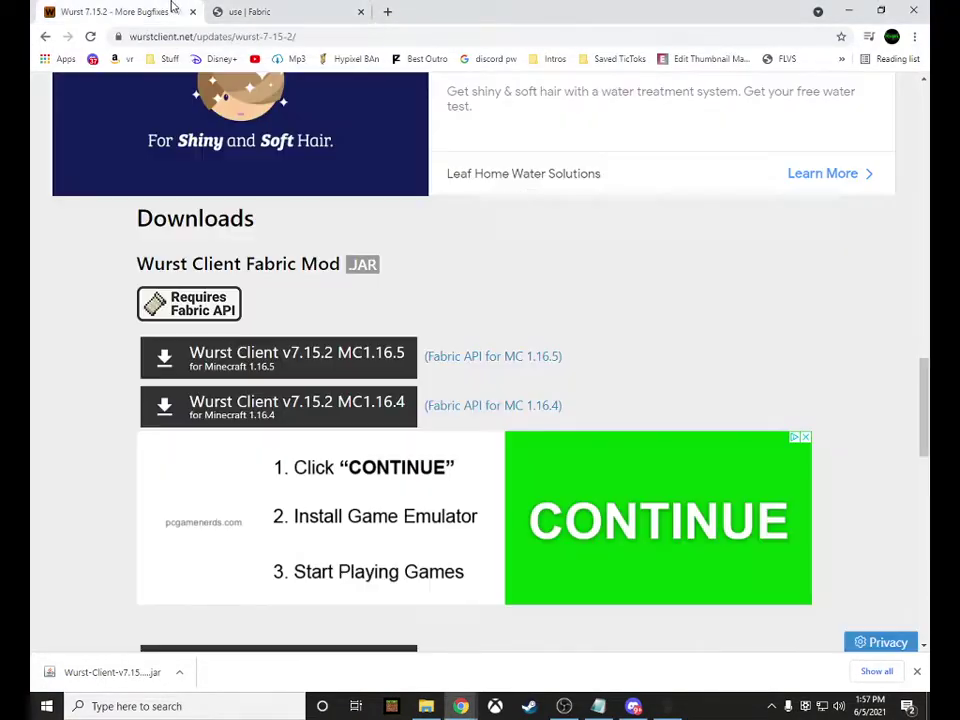
{"action": "left_click", "coordinate": [455, 366]}
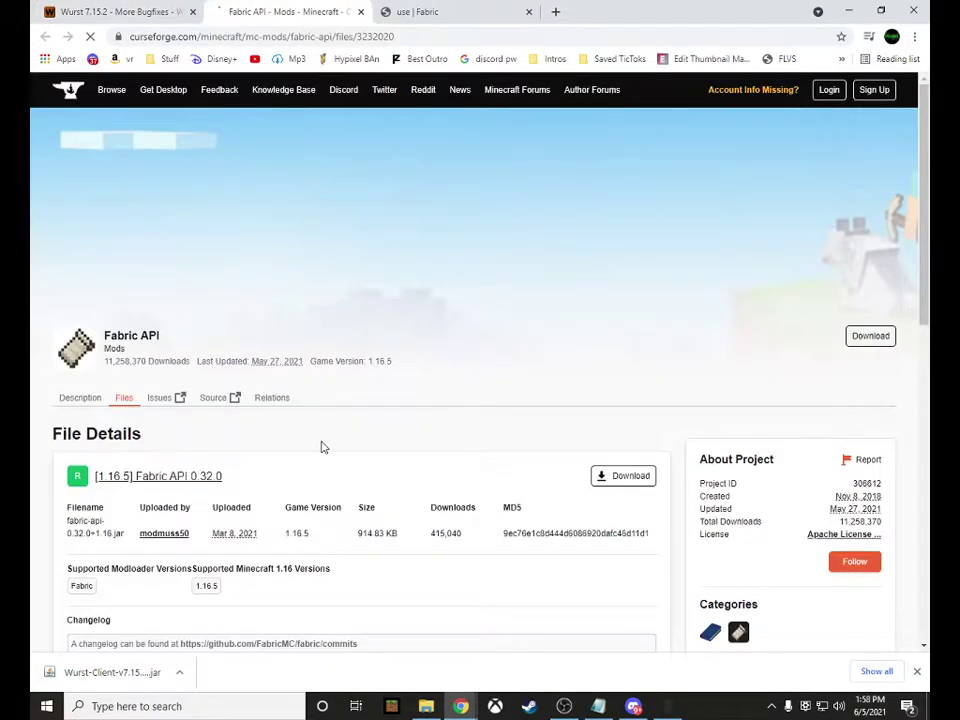
{"action": "scroll", "coordinate": [250, 425], "scroll_direction": "down", "scroll_amount": 1}
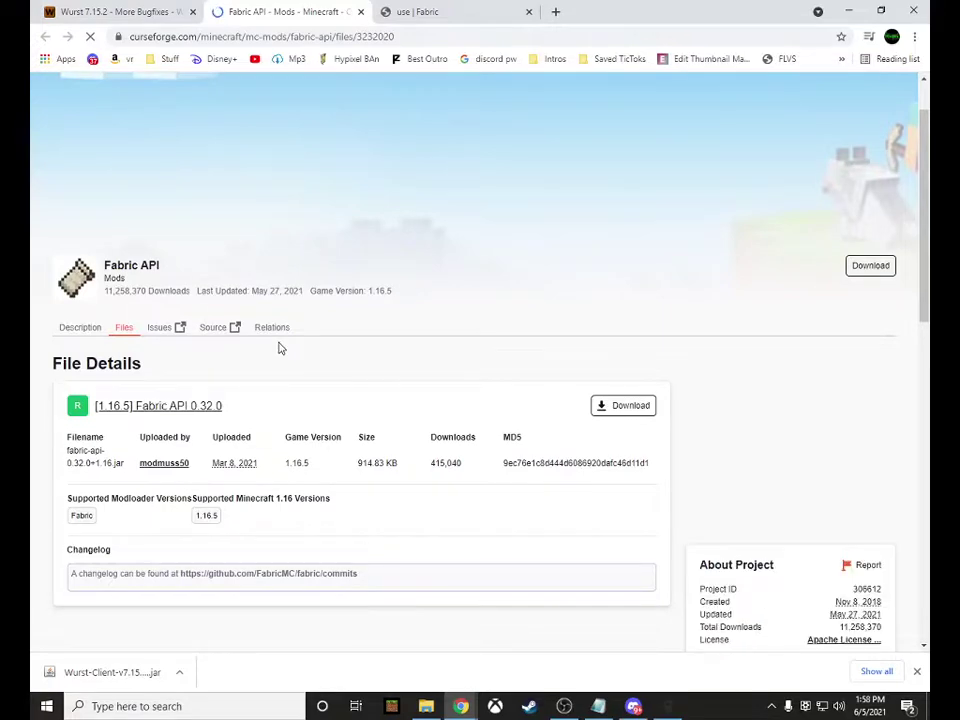
{"action": "left_click", "coordinate": [602, 413]}
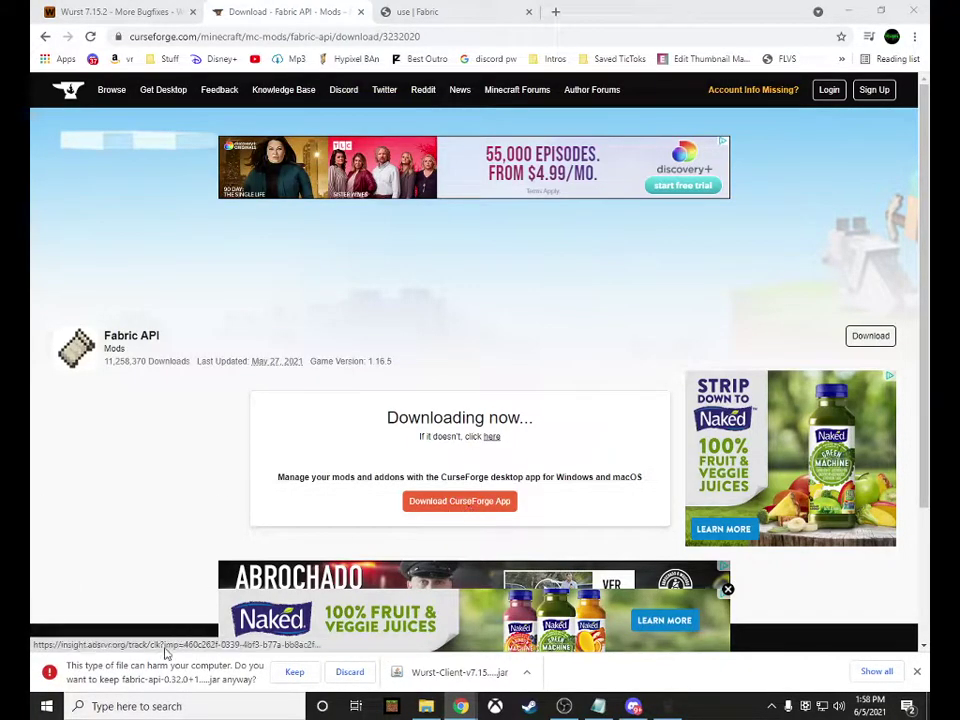
{"action": "left_click", "coordinate": [294, 673]}
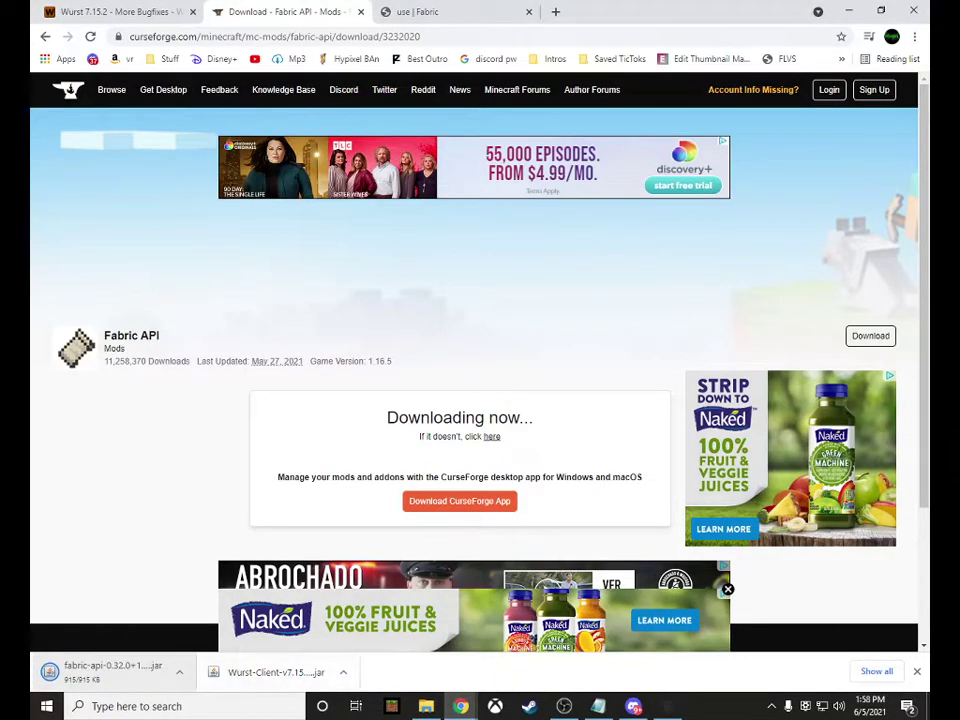
Step: In File Explorer, place today's fabric-api, fabric-installer and Wurst-Client files from Downloads onto the desktop
{"action": "left_click", "coordinate": [848, 11]}
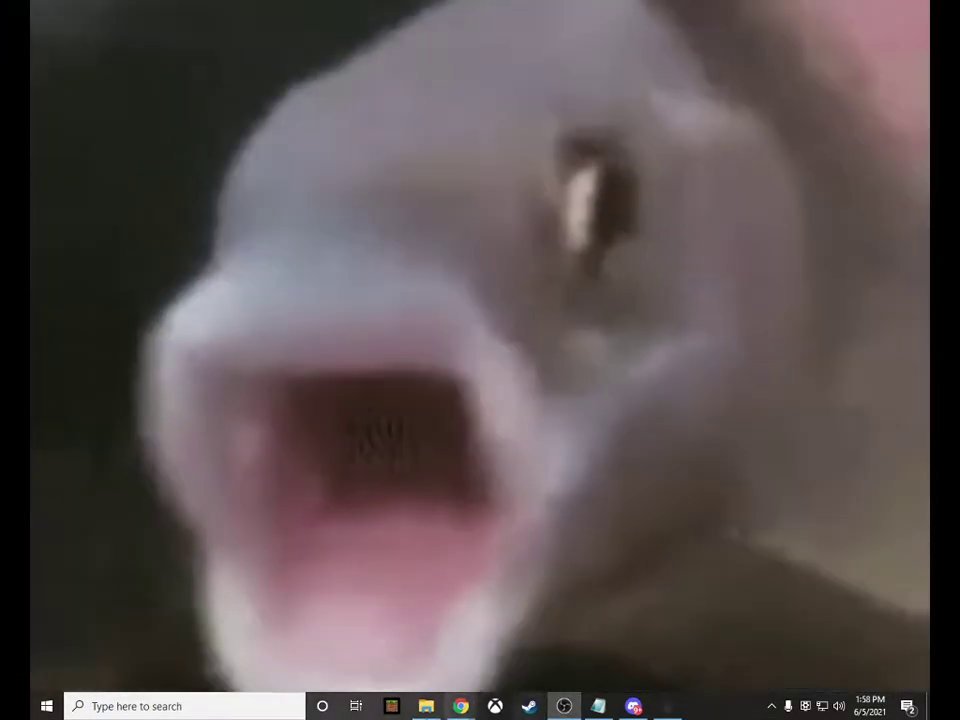
{"action": "left_click", "coordinate": [416, 708]}
{"action": "left_click", "coordinate": [124, 122]}
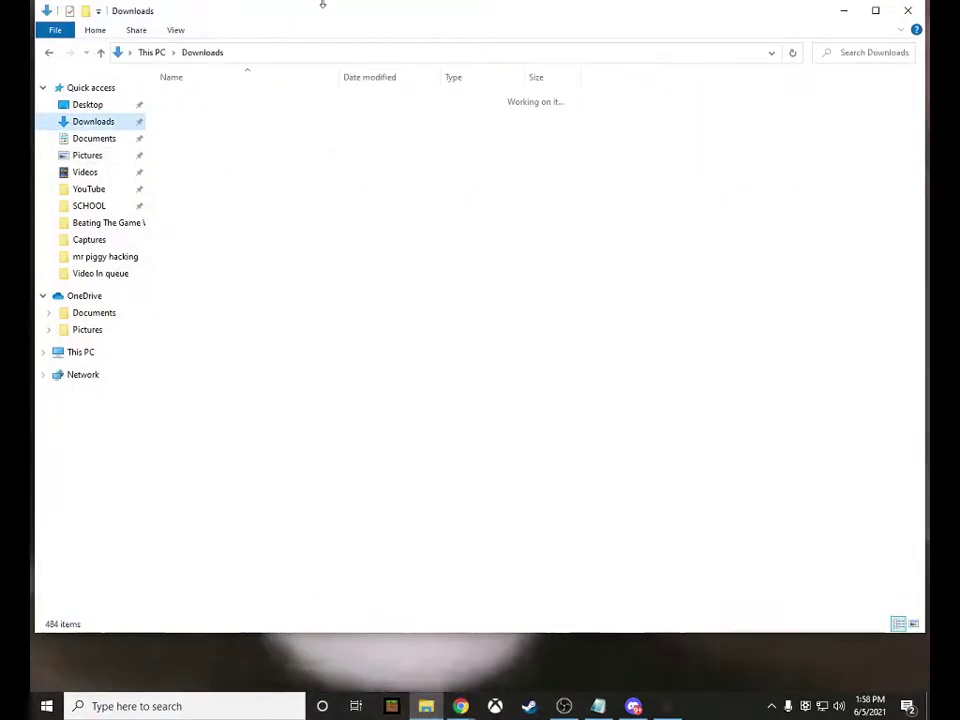
{"action": "left_click_drag", "start_coordinate": [335, 12], "coordinate": [753, 71]}
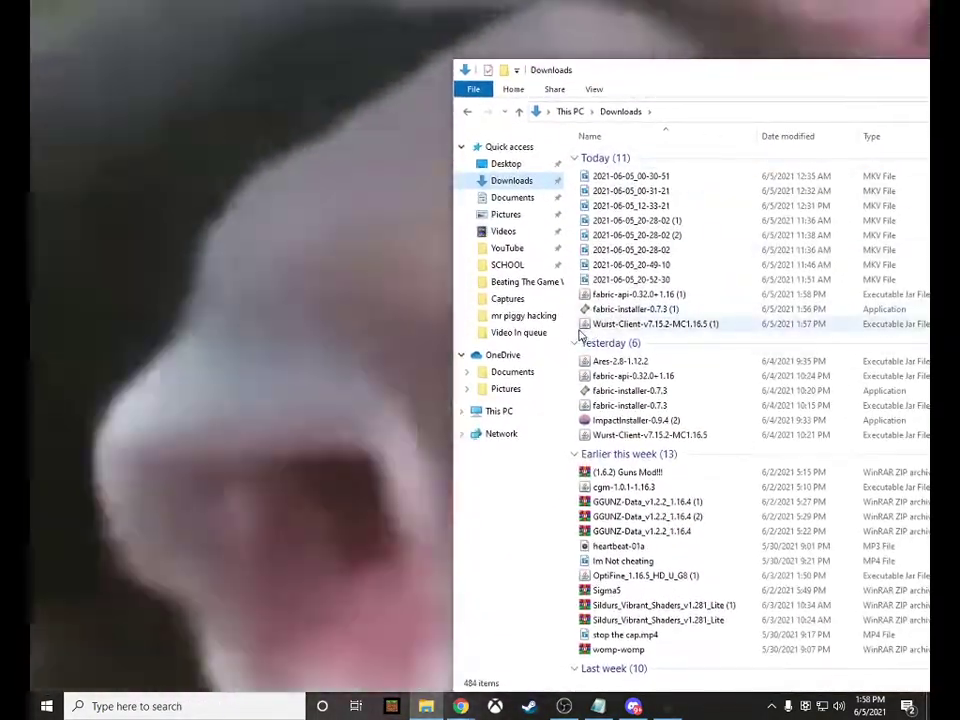
{"action": "left_click_drag", "start_coordinate": [580, 335], "coordinate": [72, 44]}
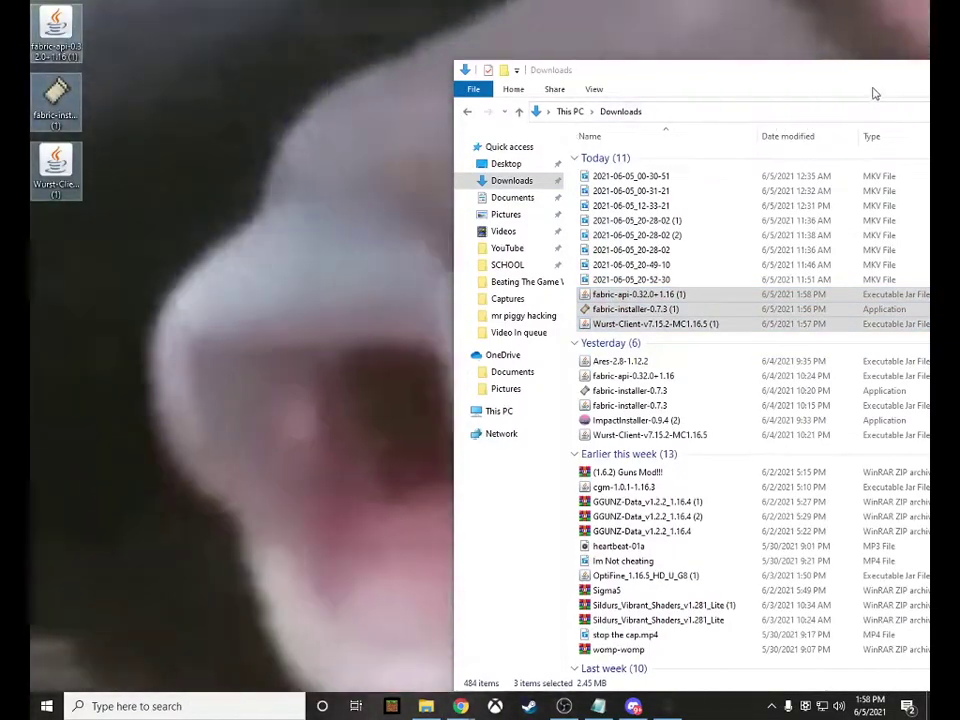
Step: Minimize the Downloads window, open the %appdata% folder and go into its .minecraft folder
{"action": "left_click_drag", "start_coordinate": [872, 92], "coordinate": [491, 113]}
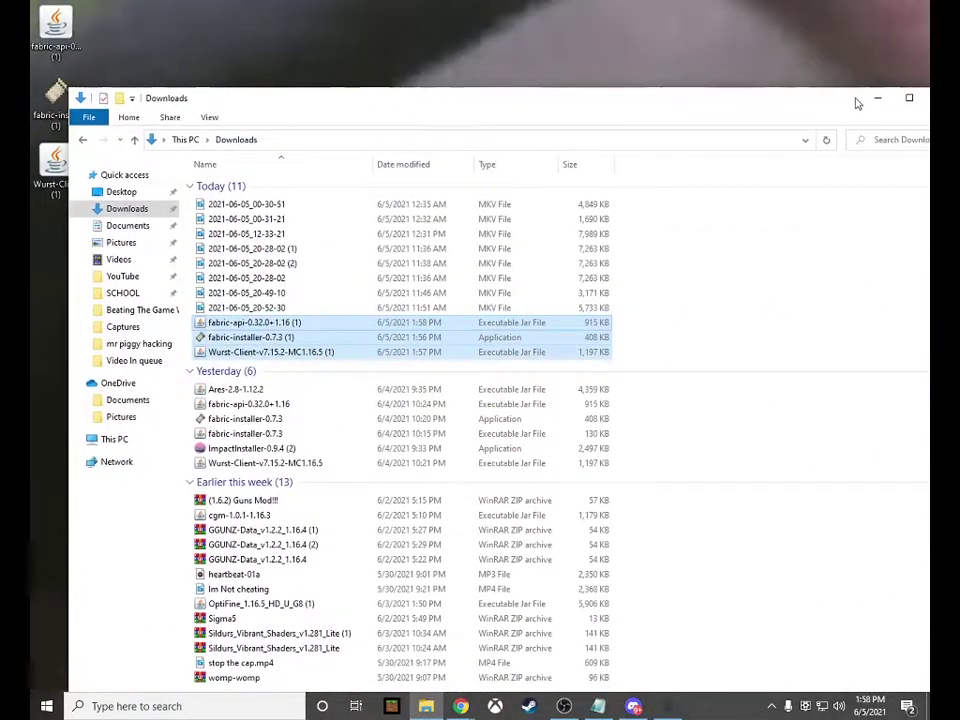
{"action": "left_click", "coordinate": [876, 98]}
{"action": "key", "text": "super+r"}
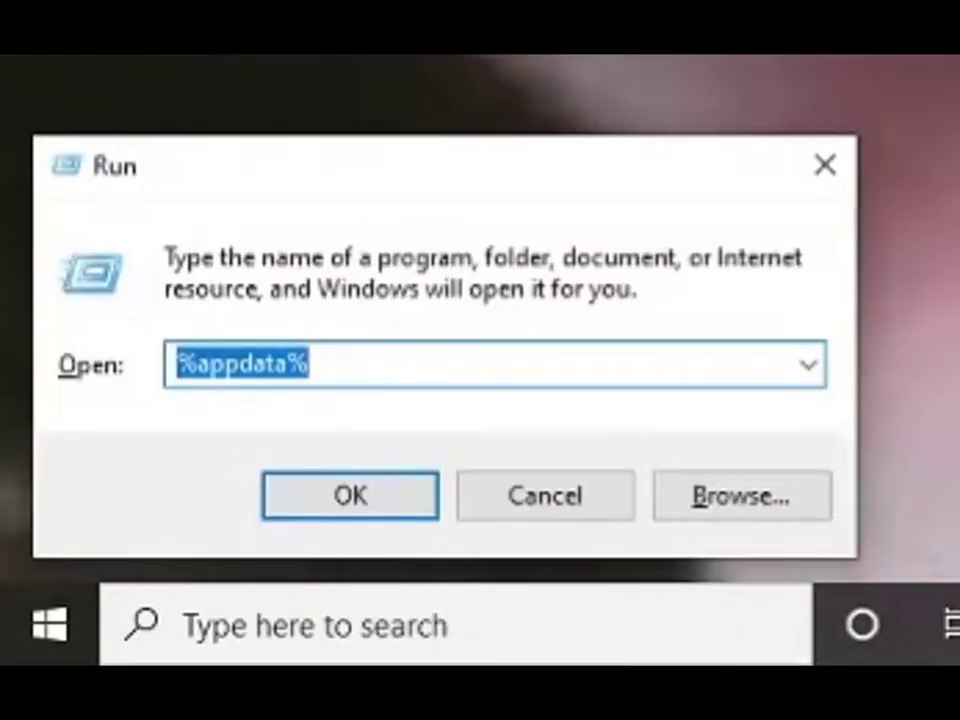
{"action": "key", "text": "Return"}
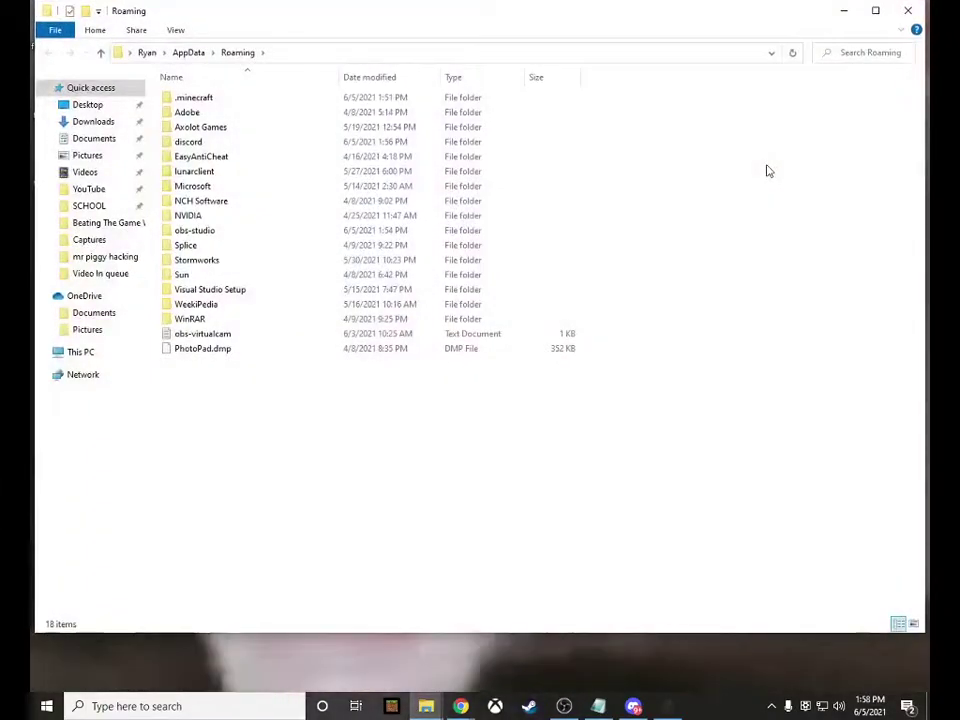
{"action": "key", "text": "super"}
{"action": "type", "text": "%"}
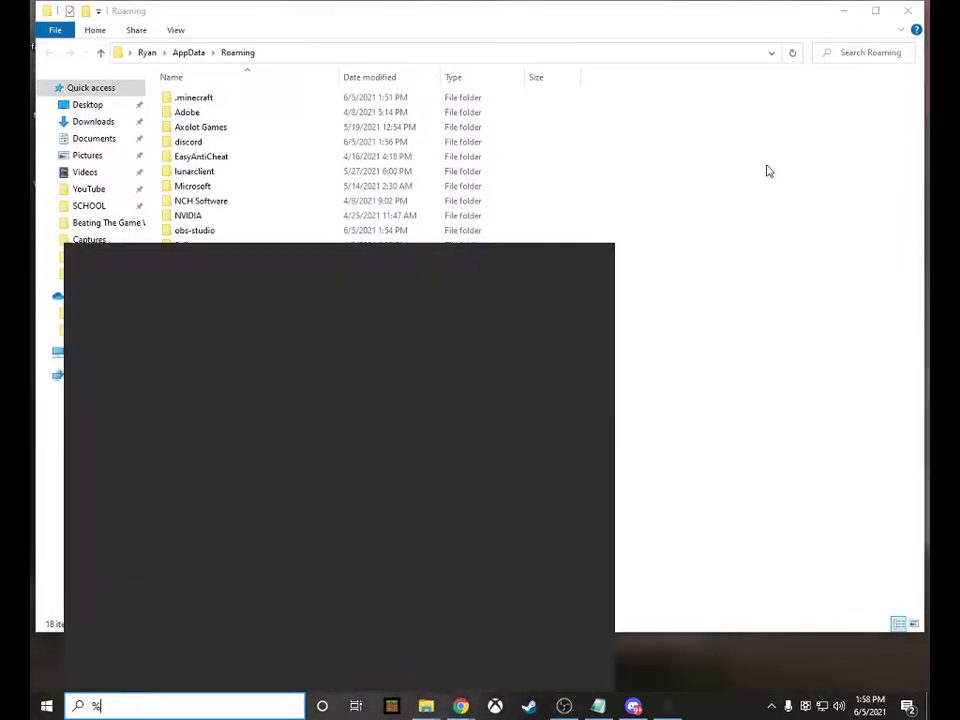
{"action": "type", "text": "appdata%"}
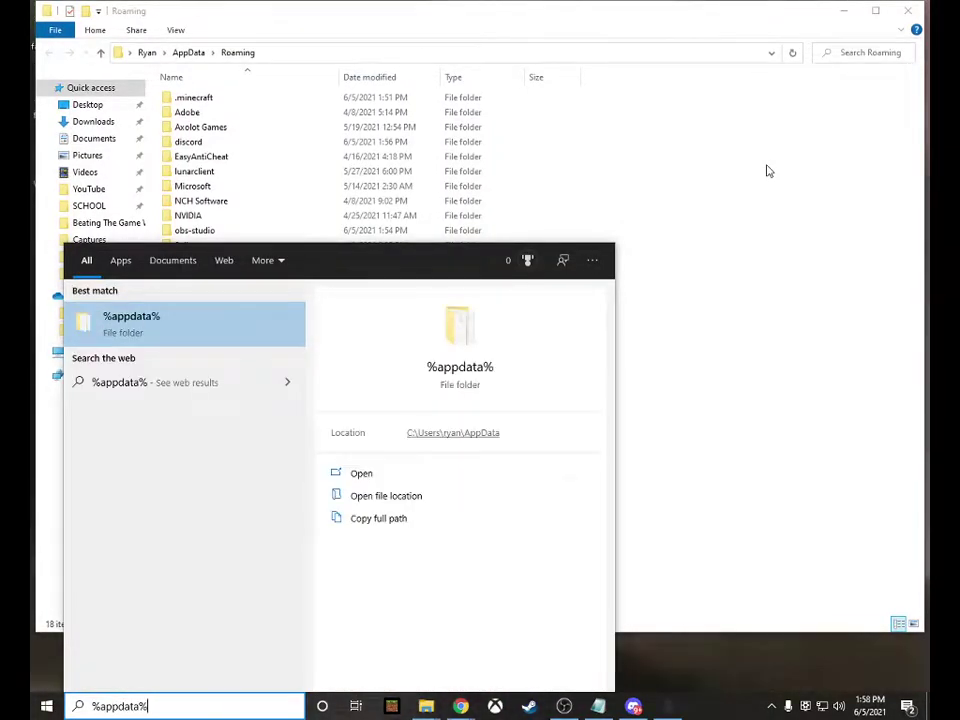
{"action": "key", "text": "Return"}
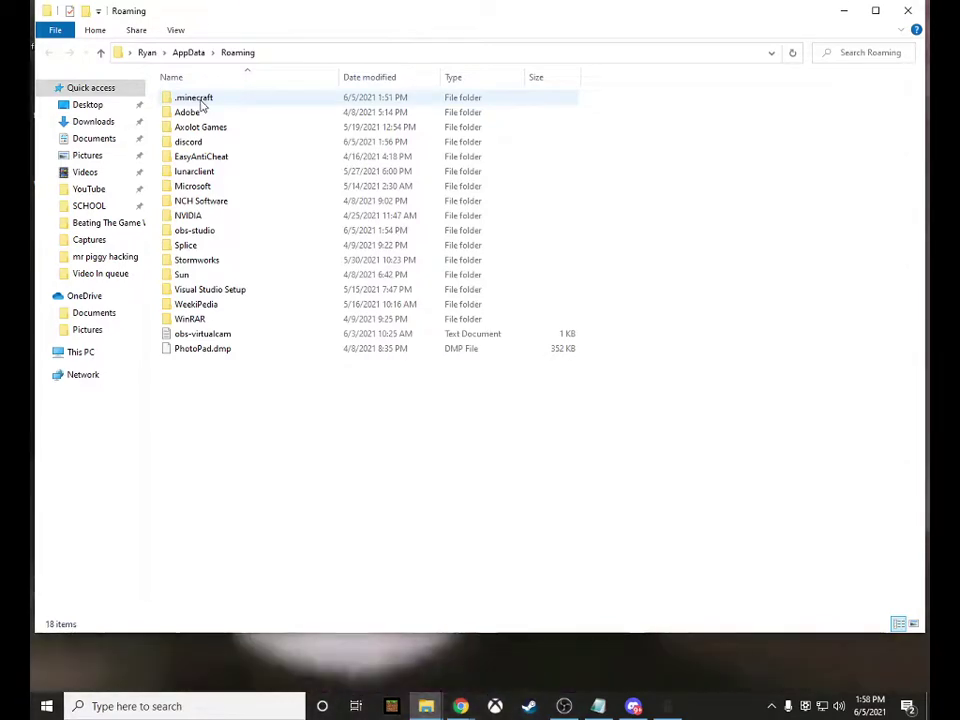
{"action": "double_click", "coordinate": [195, 99]}
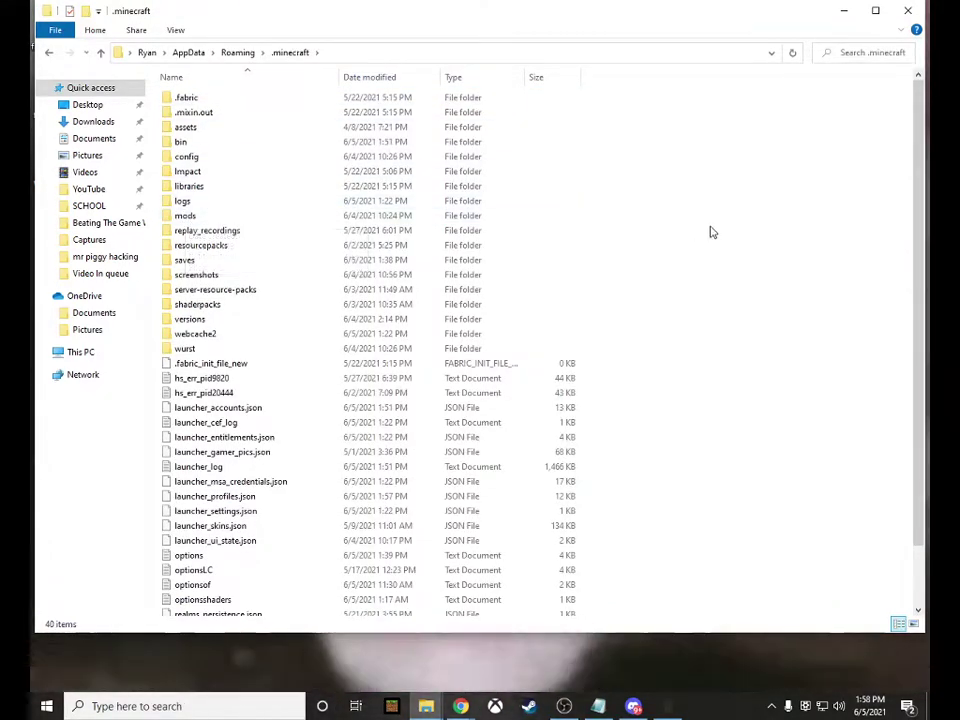
Step: Try to create a new folder named mods in .minecraft, declining to merge it with the existing one
{"action": "right_click", "coordinate": [711, 230]}
{"action": "mouse_move", "coordinate": [748, 398]}
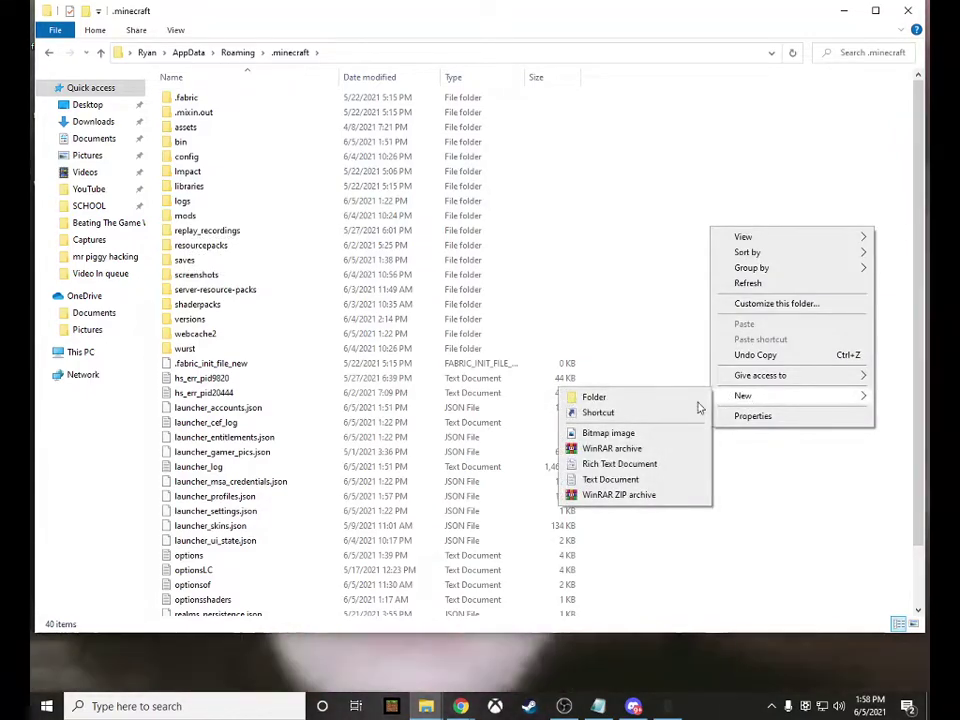
{"action": "left_click", "coordinate": [645, 399]}
{"action": "type", "text": "mods"}
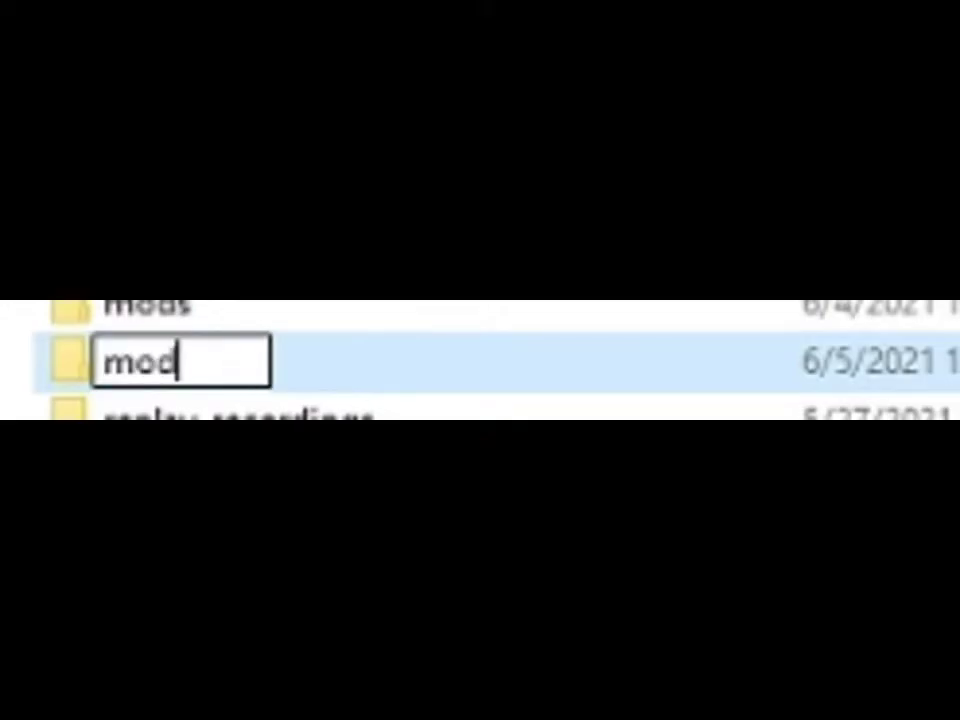
{"action": "key", "text": "Return"}
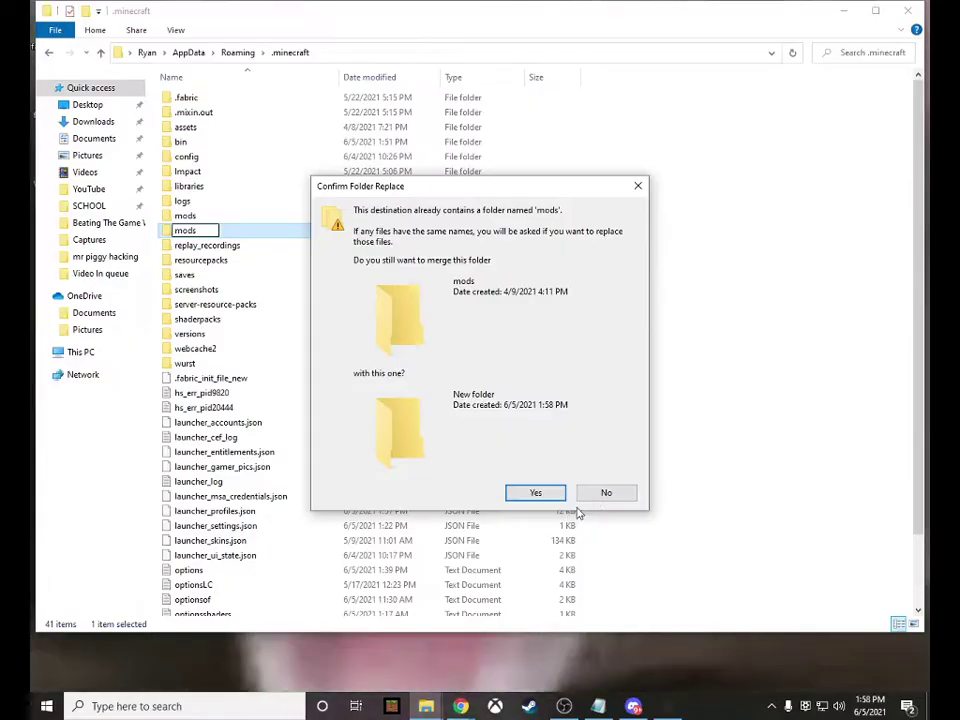
{"action": "left_click", "coordinate": [606, 492]}
Step: Delete the leftover New folder from .minecraft
{"action": "right_click", "coordinate": [231, 227]}
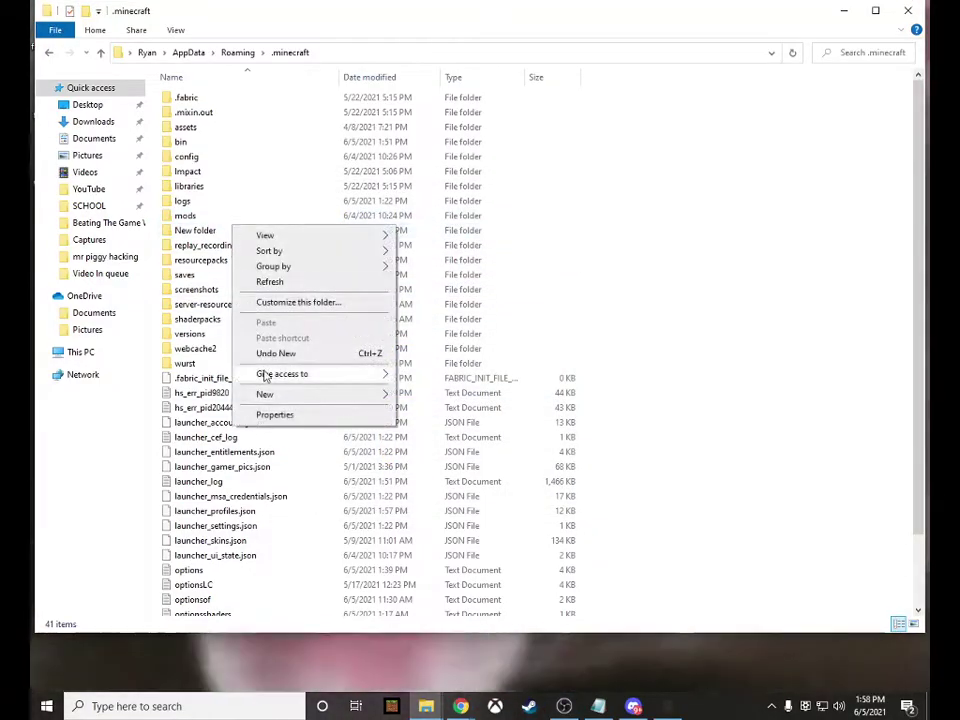
{"action": "left_click", "coordinate": [200, 231]}
{"action": "right_click", "coordinate": [205, 232]}
{"action": "left_click", "coordinate": [225, 508]}
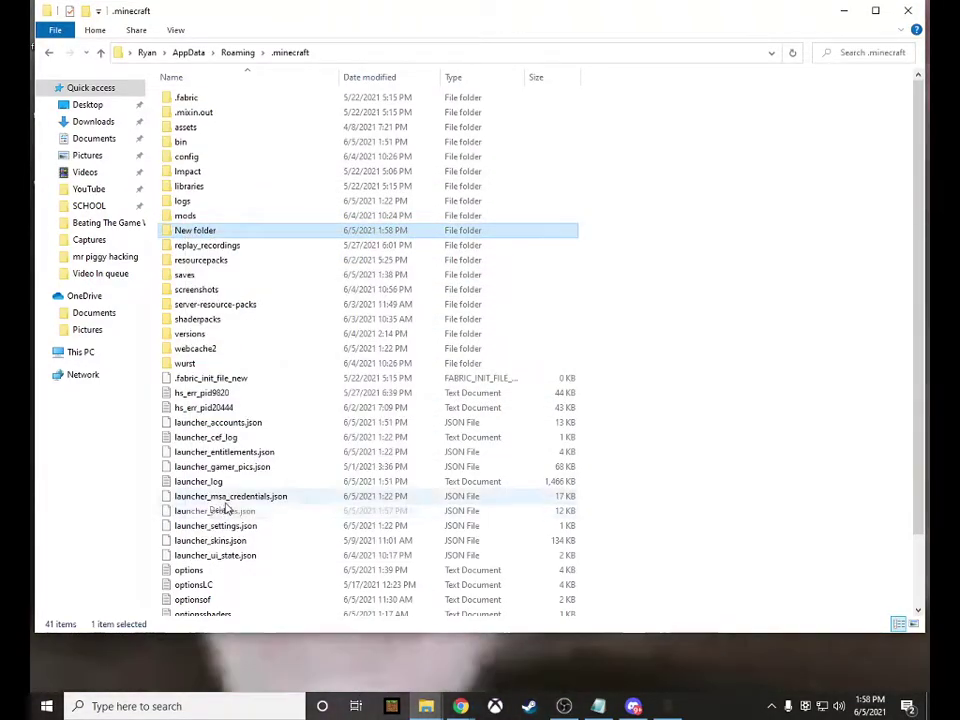
Step: Open the existing mods folder beside the desktop icons and move the desktop's Wurst-Client file into it
{"action": "double_click", "coordinate": [212, 218]}
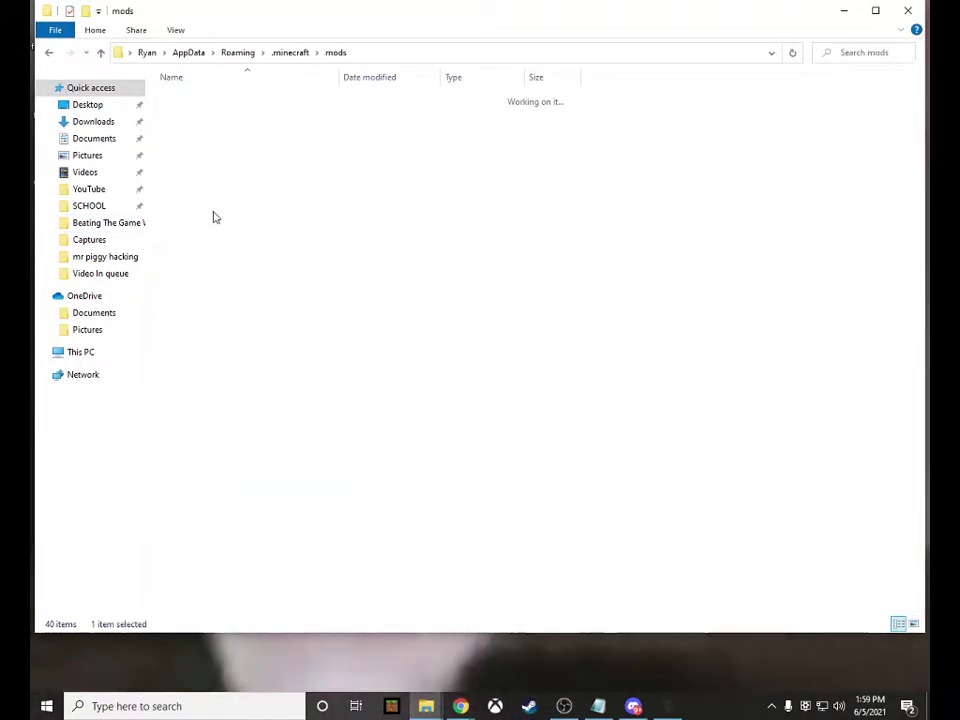
{"action": "left_click_drag", "start_coordinate": [275, 13], "coordinate": [553, 41]}
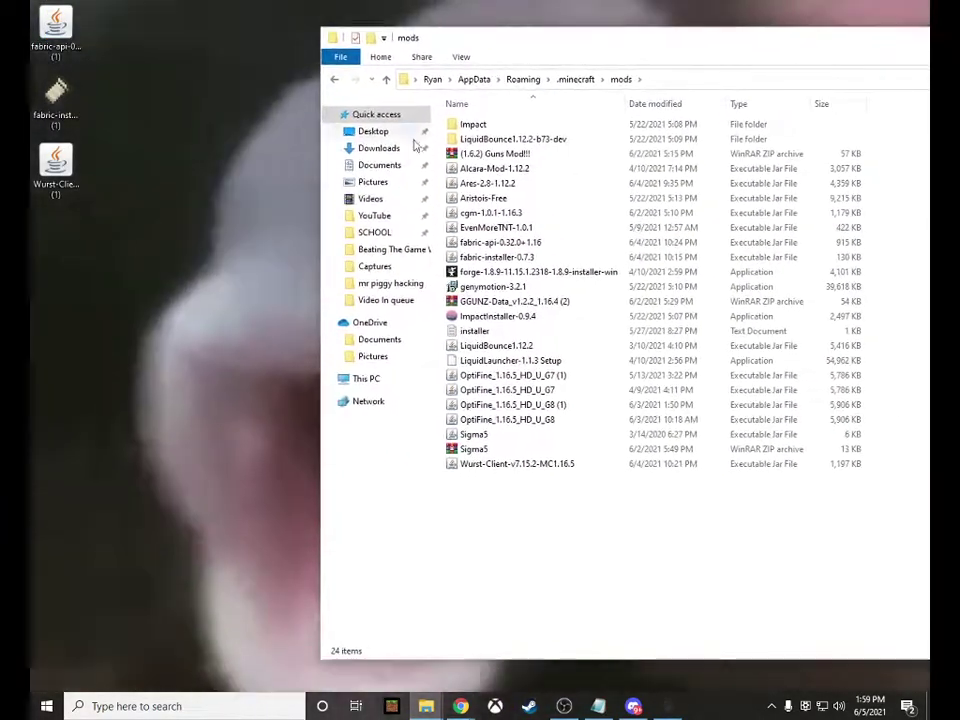
{"action": "left_click_drag", "start_coordinate": [55, 169], "coordinate": [53, 158]}
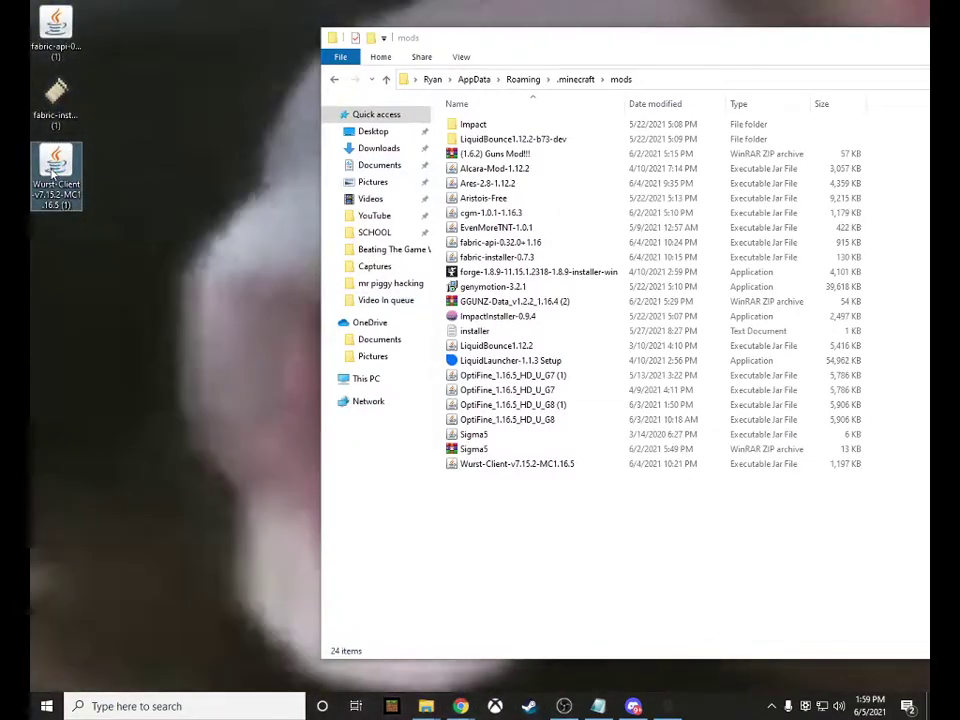
{"action": "left_click_drag", "start_coordinate": [54, 170], "coordinate": [696, 580]}
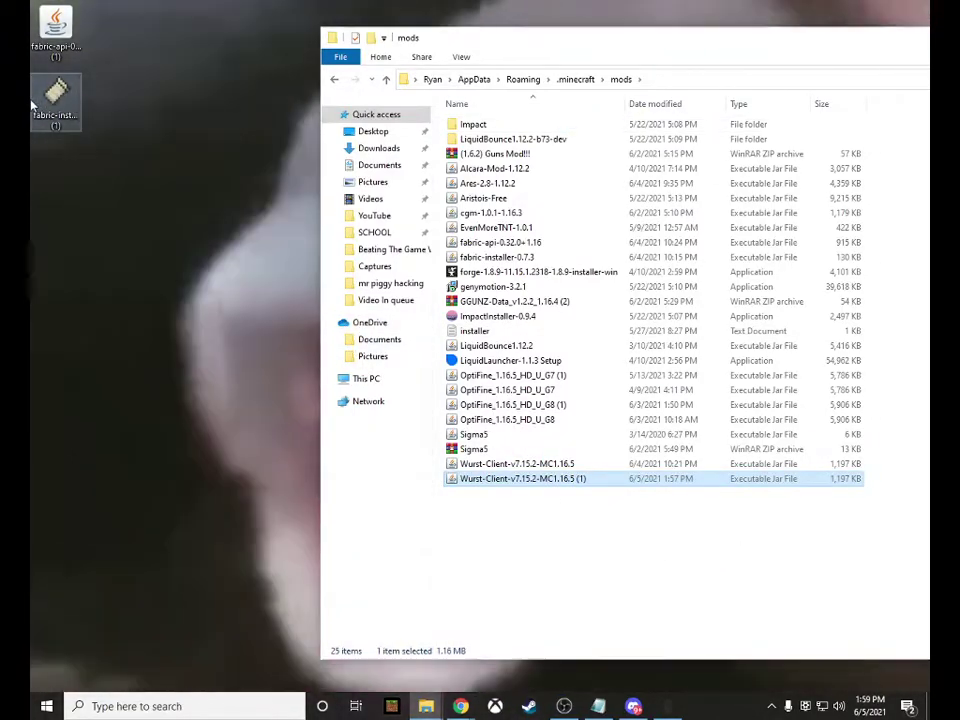
Step: Move the fabric-api and fabric-installer files from the desktop into the mods folder, and put the folder window away
{"action": "left_click_drag", "start_coordinate": [46, 107], "coordinate": [60, 101]}
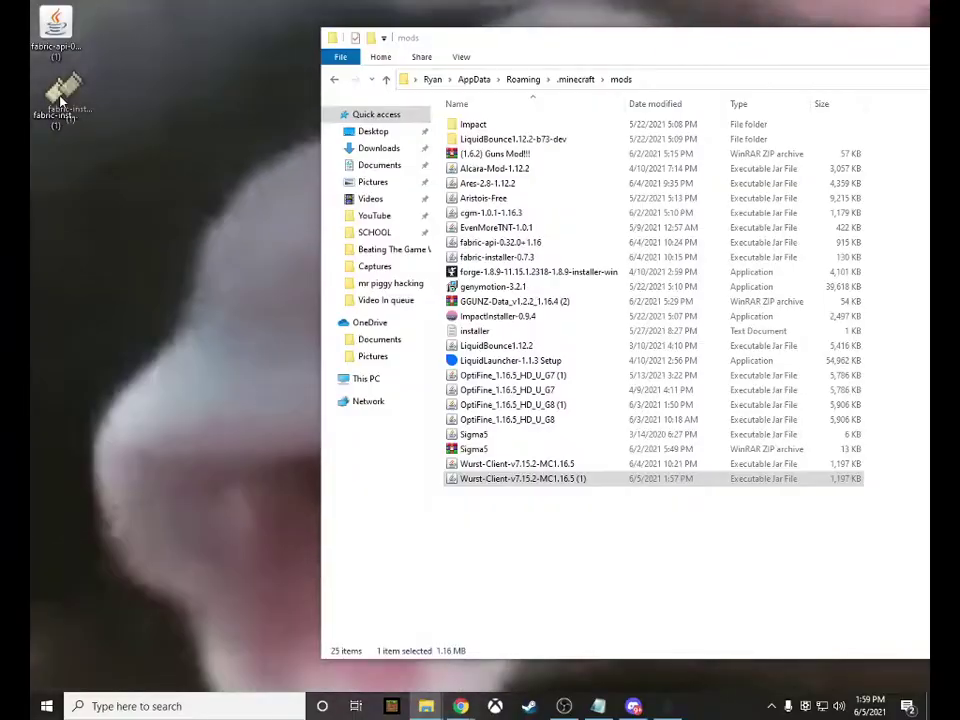
{"action": "left_click_drag", "start_coordinate": [62, 100], "coordinate": [265, 226]}
{"action": "left_click_drag", "start_coordinate": [110, 118], "coordinate": [56, 92]}
{"action": "left_click_drag", "start_coordinate": [133, 134], "coordinate": [563, 480]}
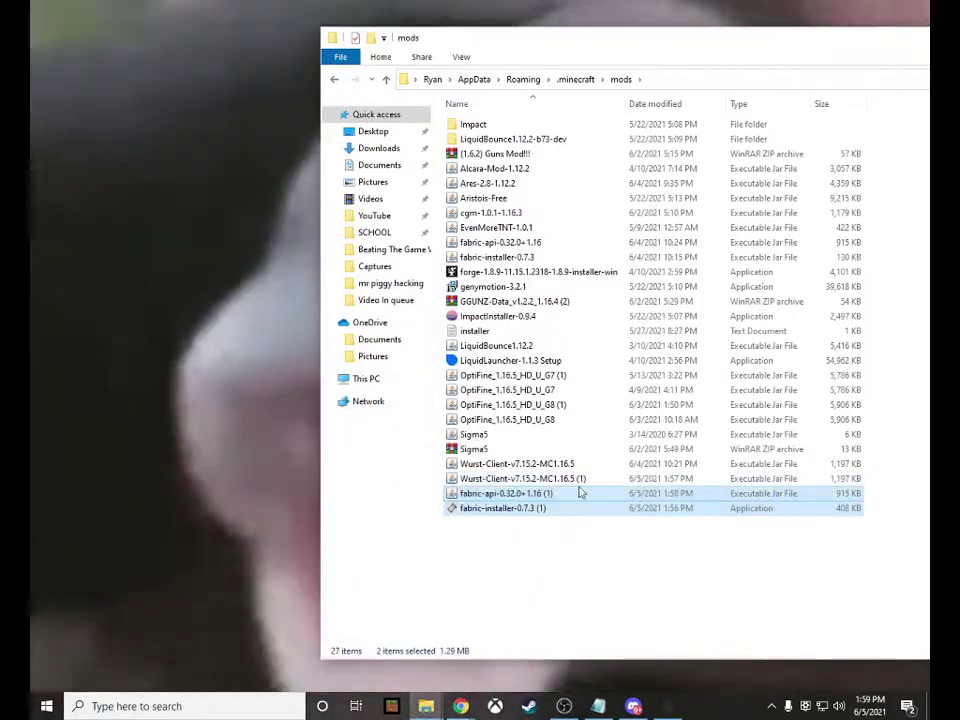
{"action": "left_click_drag", "start_coordinate": [899, 42], "coordinate": [560, 98]}
{"action": "left_click", "coordinate": [854, 96]}
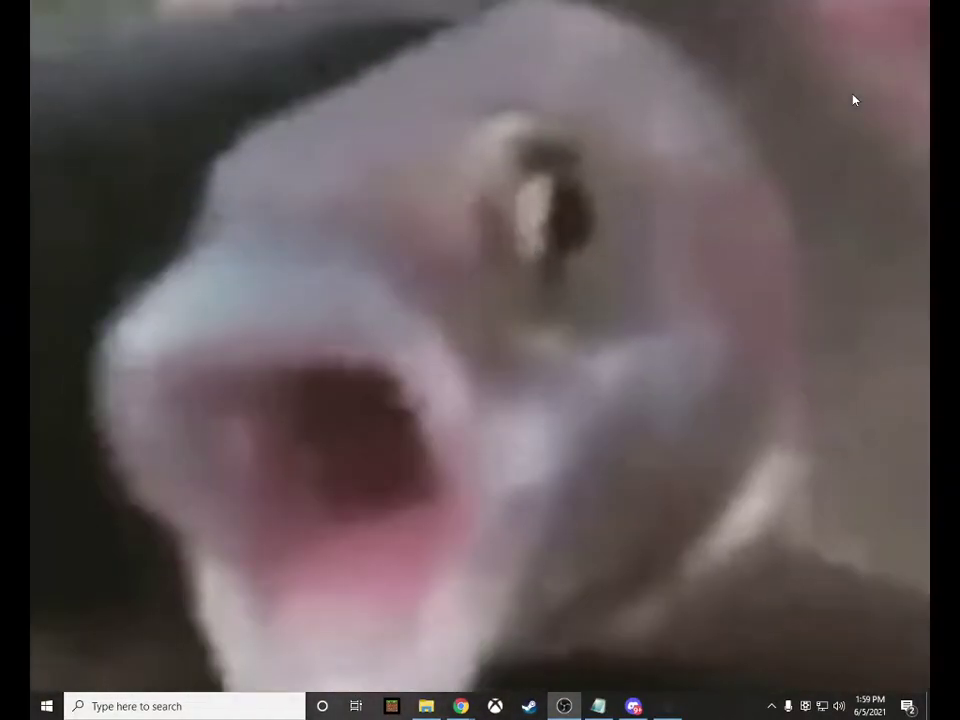
Step: Start the Minecraft Launcher and show the list of Java Edition installations
{"action": "key", "text": "super"}
{"action": "type", "text": "minecr"}
{"action": "key", "text": "Return"}
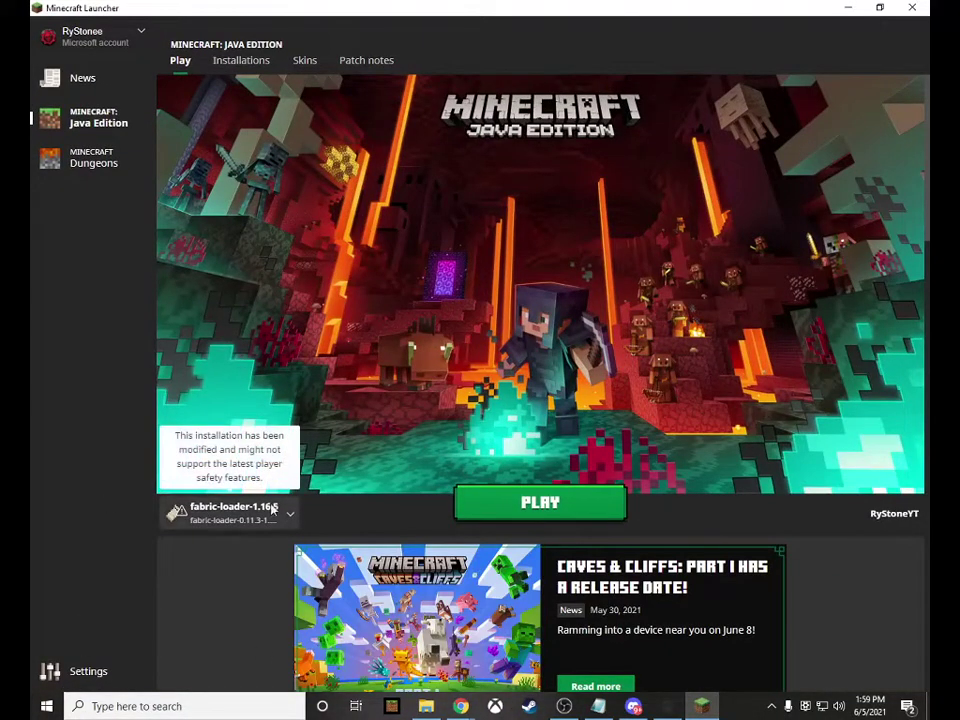
{"action": "left_click", "coordinate": [238, 61]}
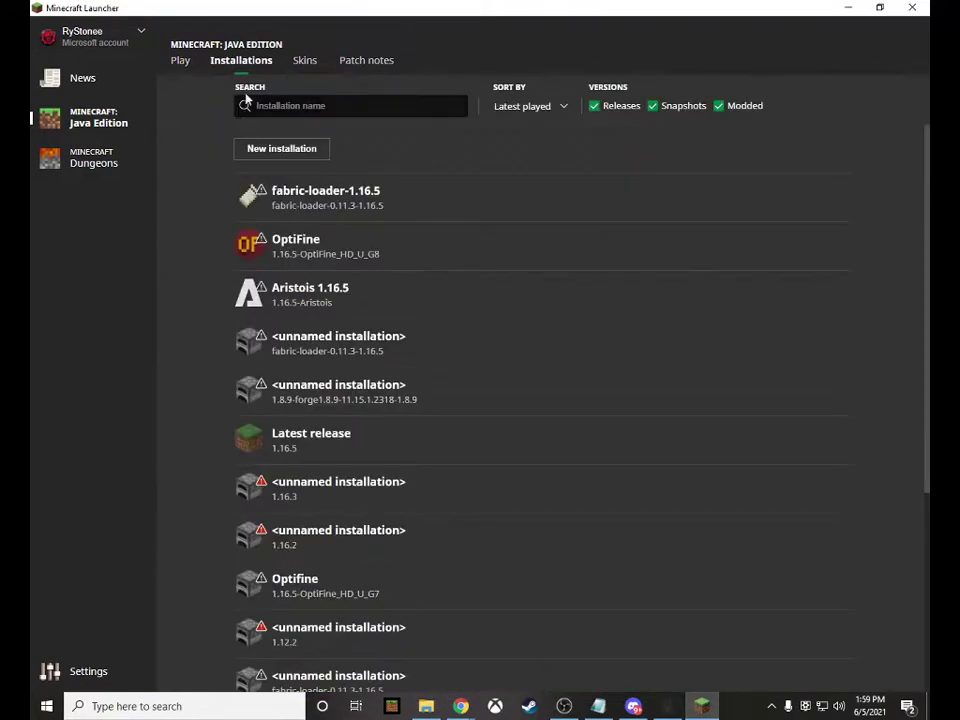
{"action": "left_click", "coordinate": [281, 149]}
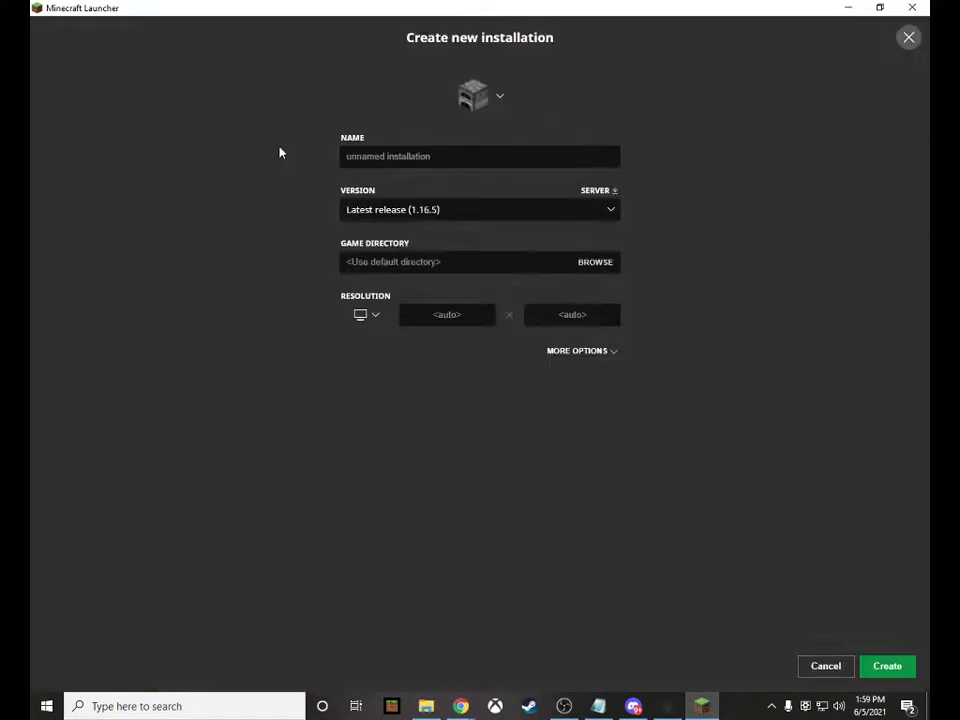
{"action": "left_click", "coordinate": [395, 216]}
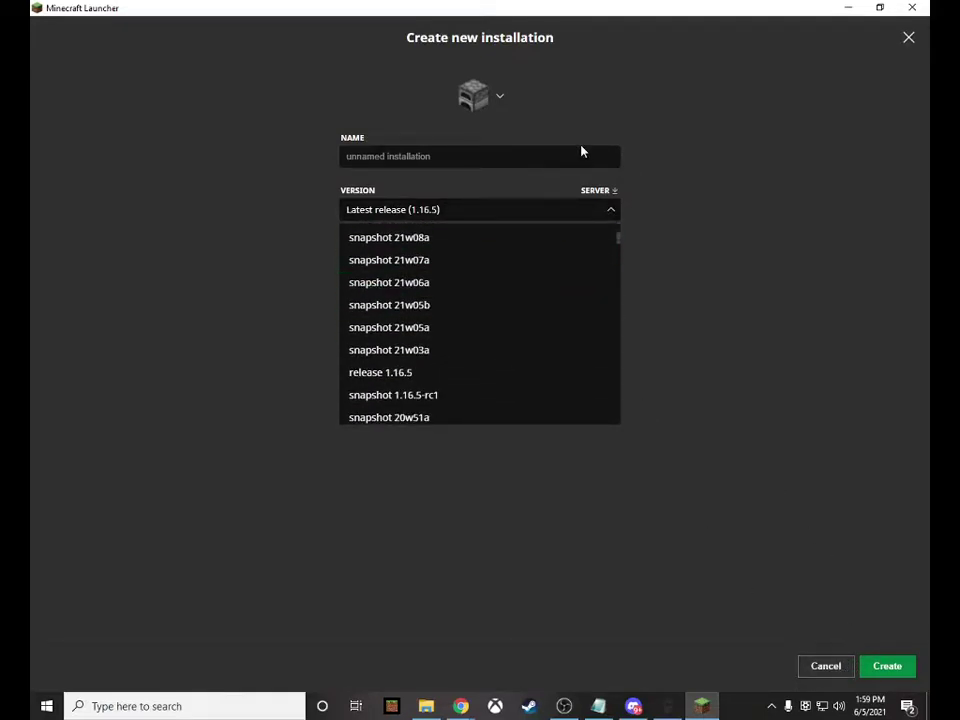
{"action": "left_click", "coordinate": [683, 350]}
{"action": "left_click", "coordinate": [849, 668]}
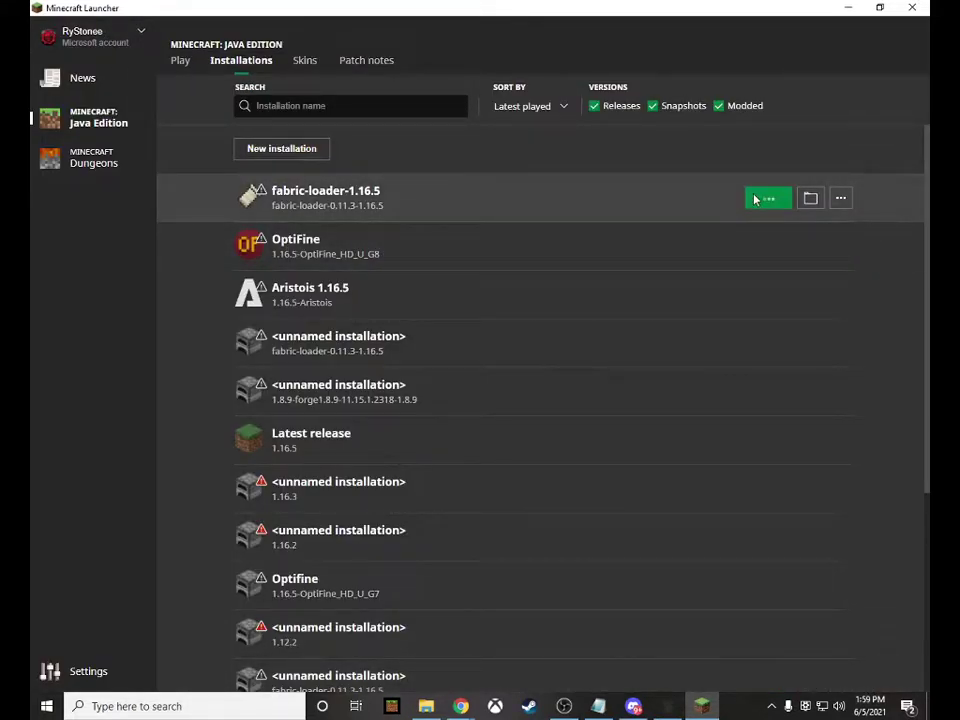
Step: Launch the game from the fabric-loader-1.16.5 installation and maximize its window
{"action": "left_click", "coordinate": [757, 198]}
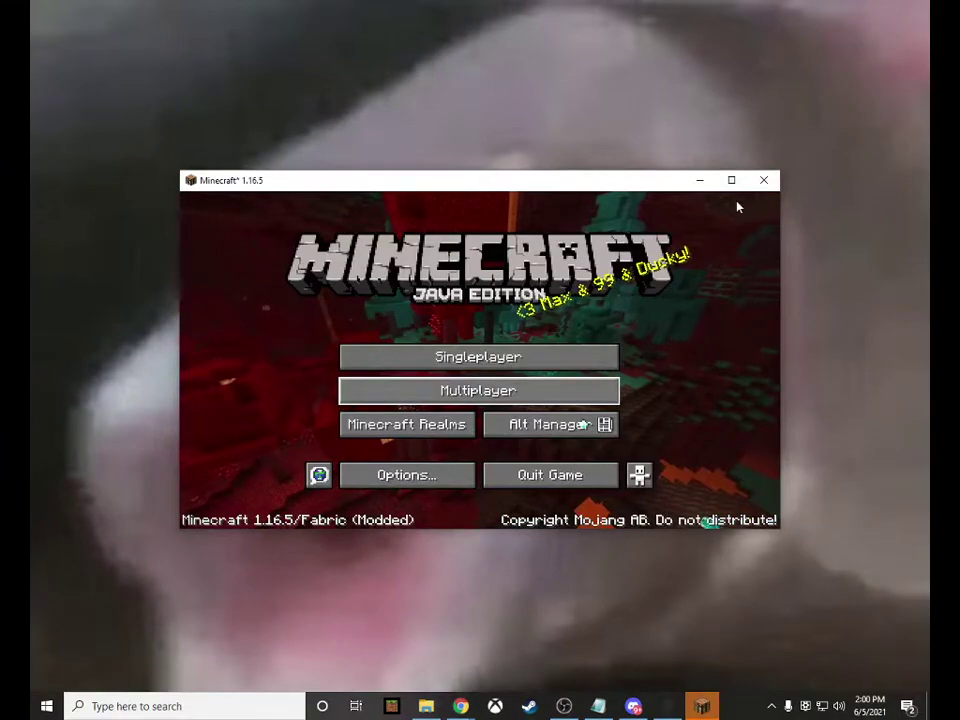
{"action": "key", "text": "Return"}
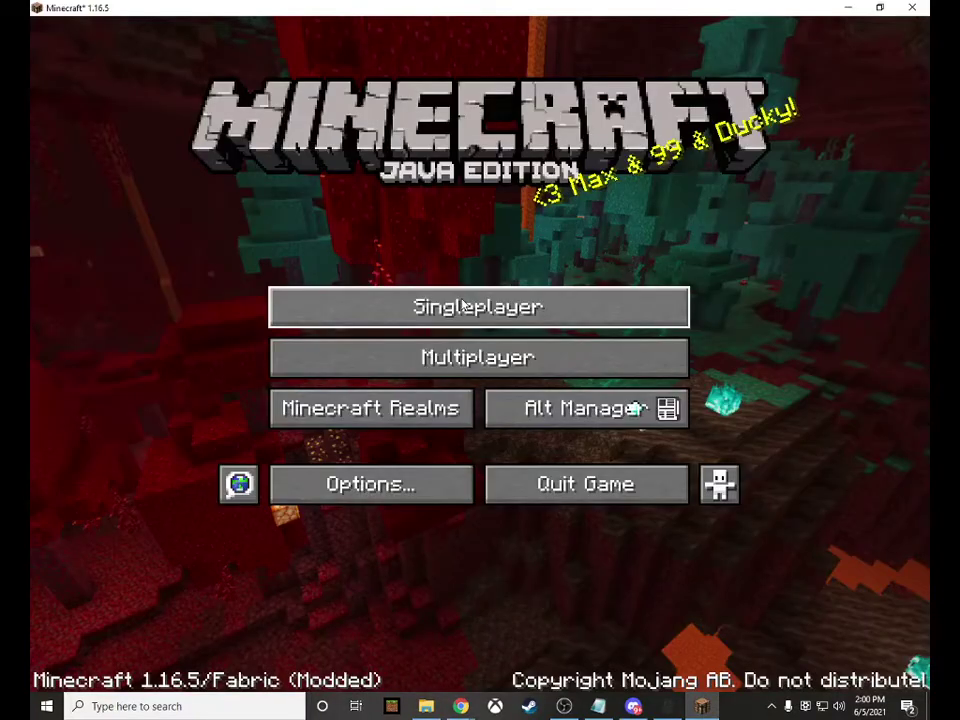
Step: Create a new singleplayer world in Creative mode with Peaceful difficulty, Superflat world type and the bonus chest on
{"action": "left_click", "coordinate": [469, 308]}
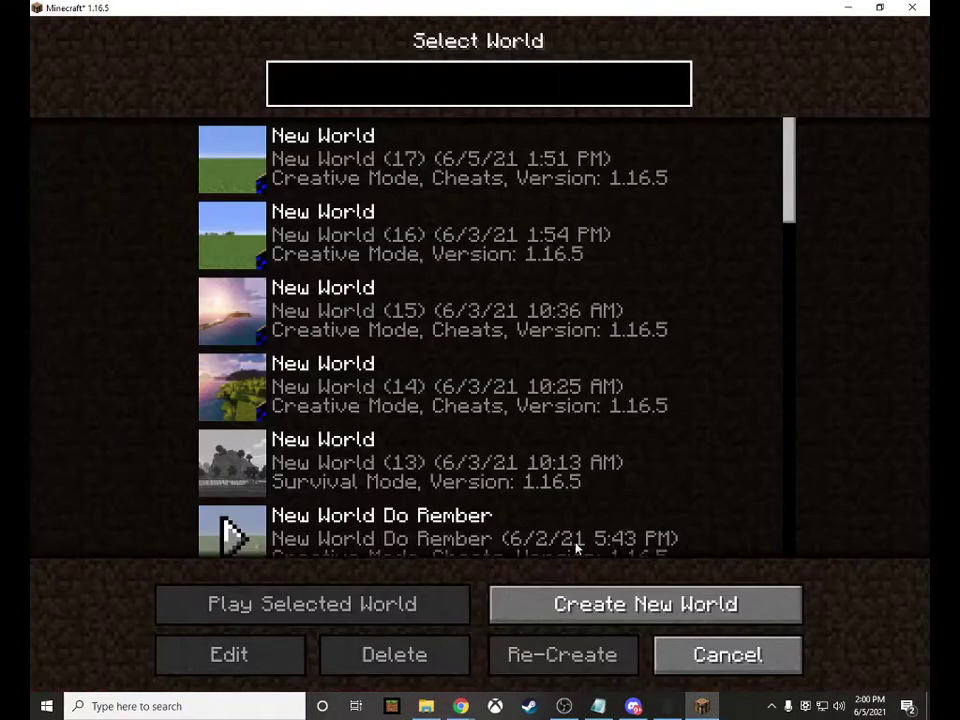
{"action": "key", "text": "Return"}
{"action": "left_click", "coordinate": [388, 248]}
{"action": "left_click", "coordinate": [392, 250]}
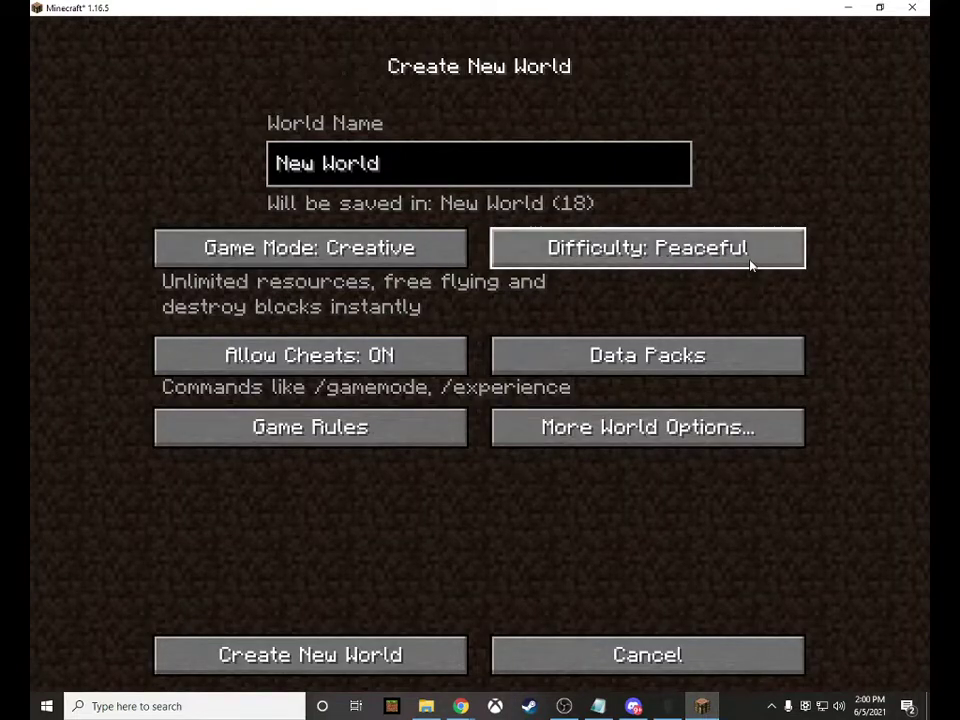
{"action": "left_click", "coordinate": [713, 414]}
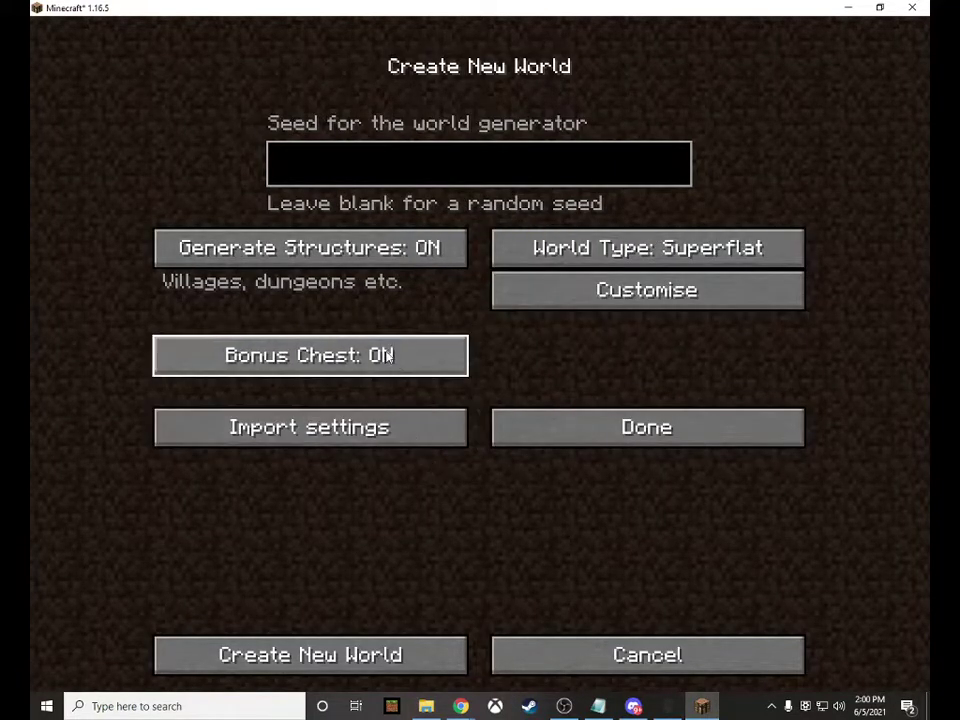
{"action": "left_click", "coordinate": [533, 420]}
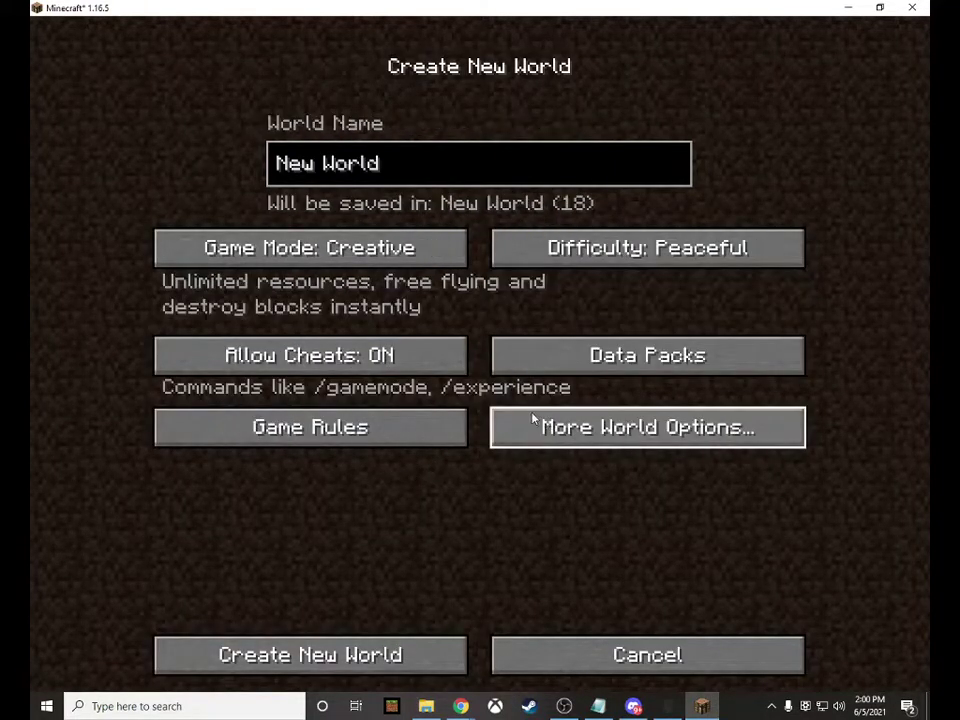
{"action": "left_click", "coordinate": [385, 650]}
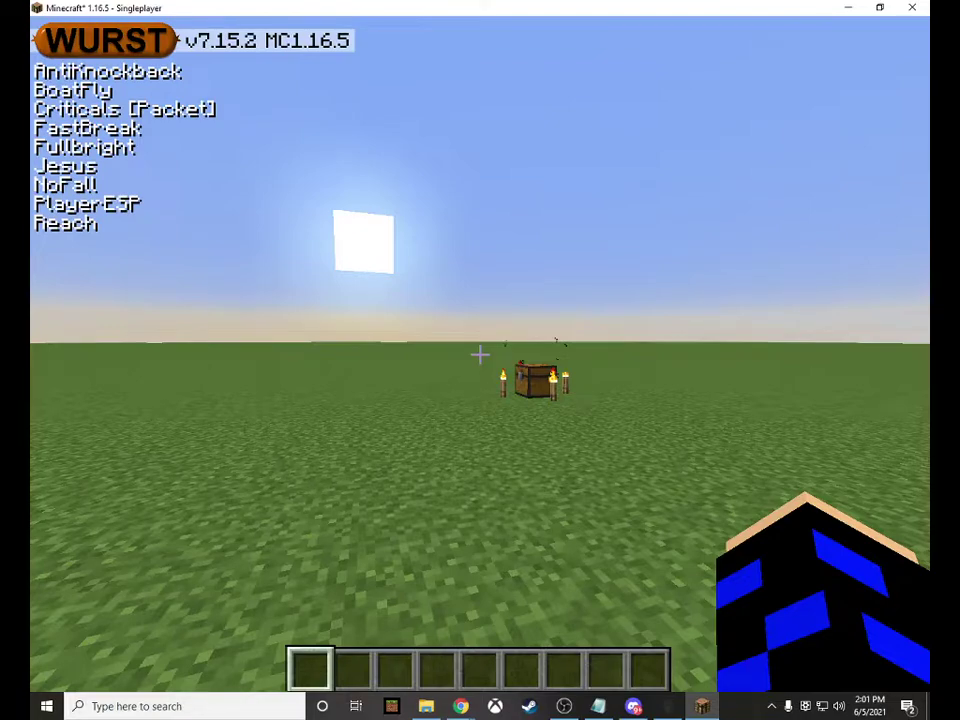
{"action": "key", "text": "Escape"}
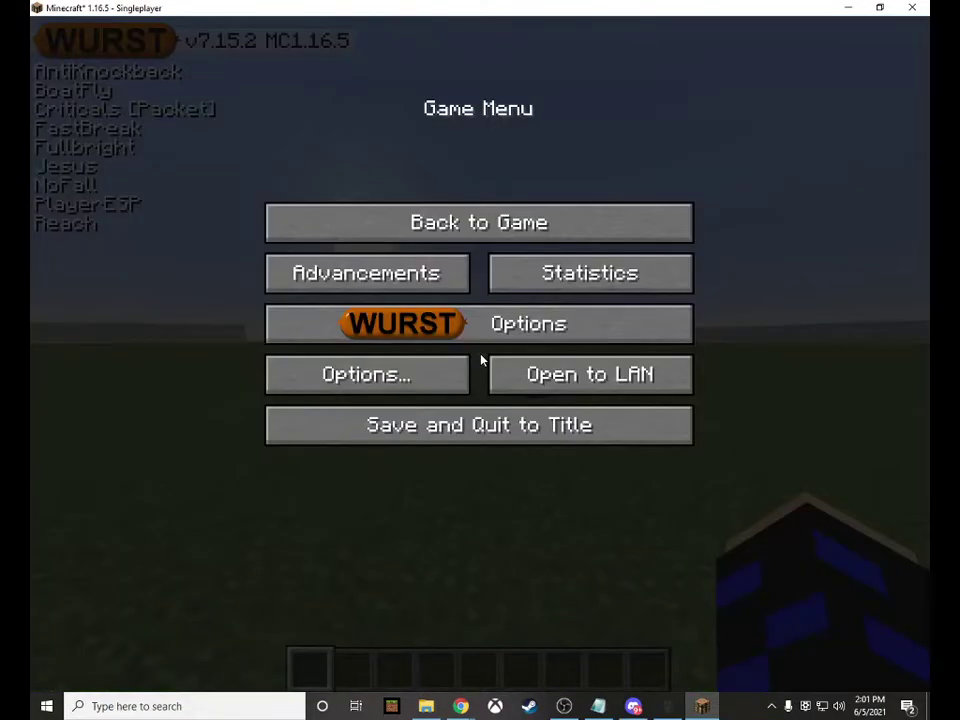
{"action": "left_click", "coordinate": [368, 388]}
{"action": "key", "text": "Escape"}
{"action": "key", "text": "Escape"}
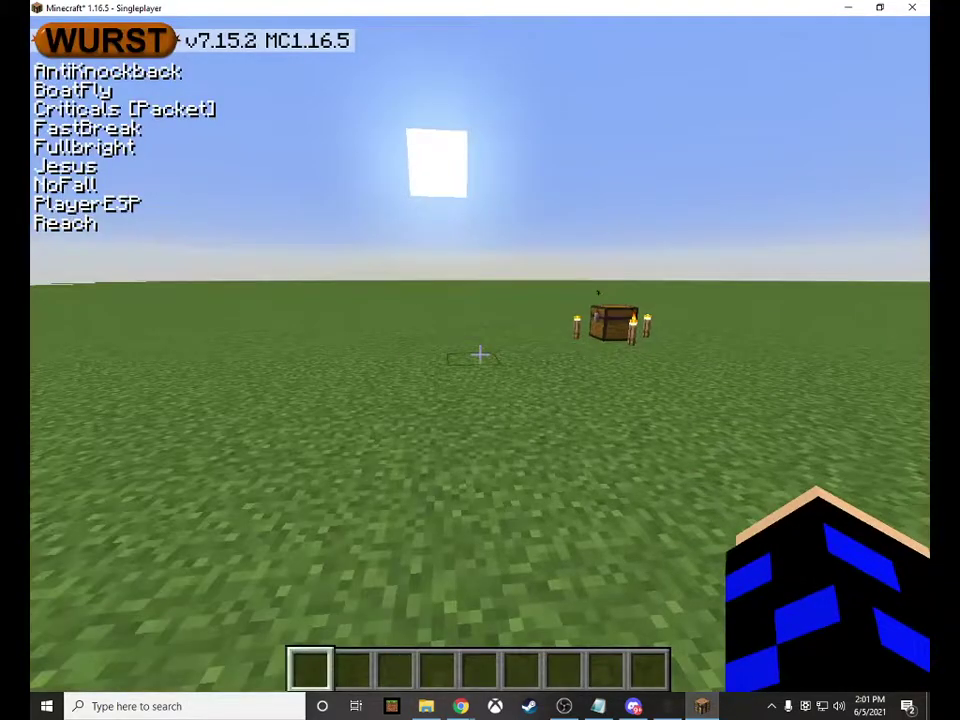
Step: Look through the keybinds in the Wurst Options and return to the game world
{"action": "key", "text": "Escape"}
{"action": "left_click", "coordinate": [476, 322]}
{"action": "left_click", "coordinate": [480, 214]}
{"action": "scroll", "coordinate": [536, 459], "scroll_direction": "down", "scroll_amount": 5}
{"action": "scroll", "coordinate": [611, 344], "scroll_direction": "down", "scroll_amount": 4}
{"action": "key", "text": "Escape"}
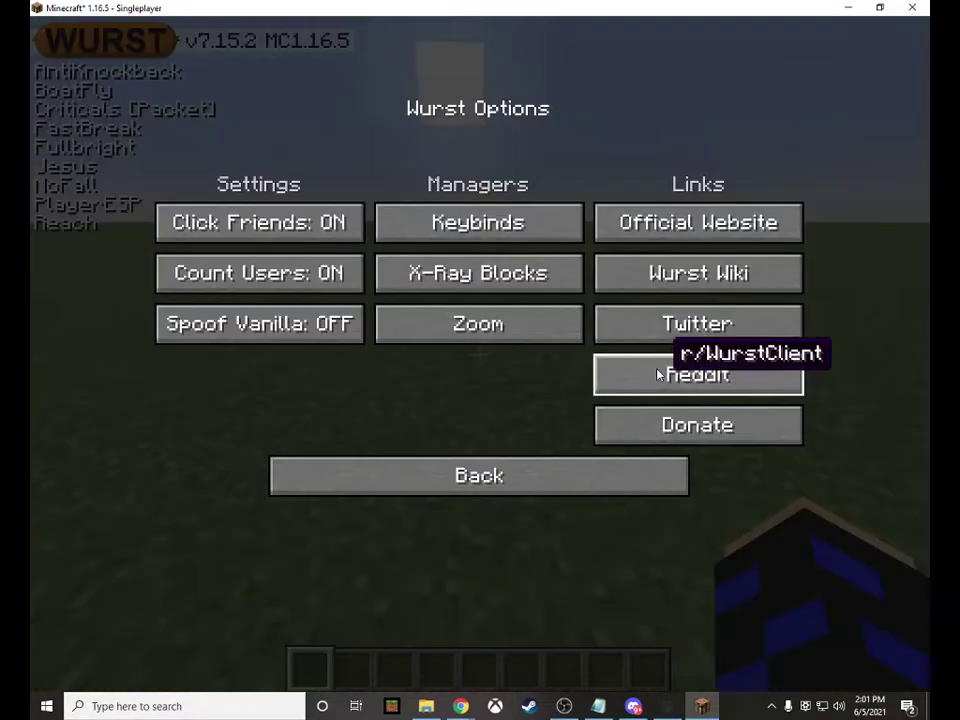
{"action": "key", "text": "Escape"}
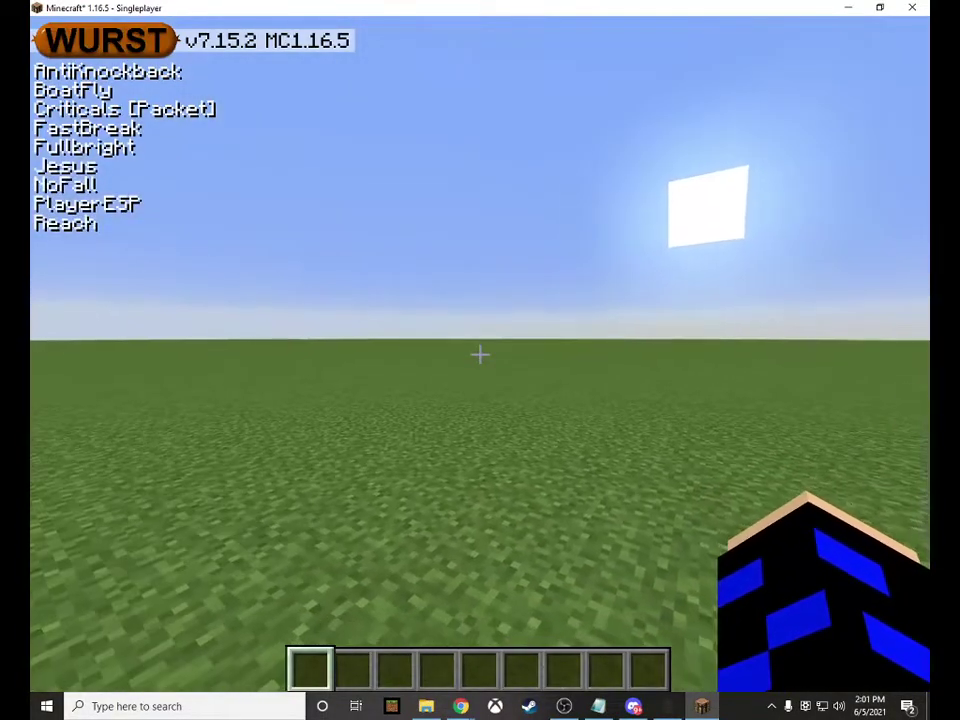
Step: Switch to the front-facing third-person view and enable SpeedNuker by searching the Wurst features for "nuk"
{"action": "key", "text": "F5"}
{"action": "key", "text": "F5"}
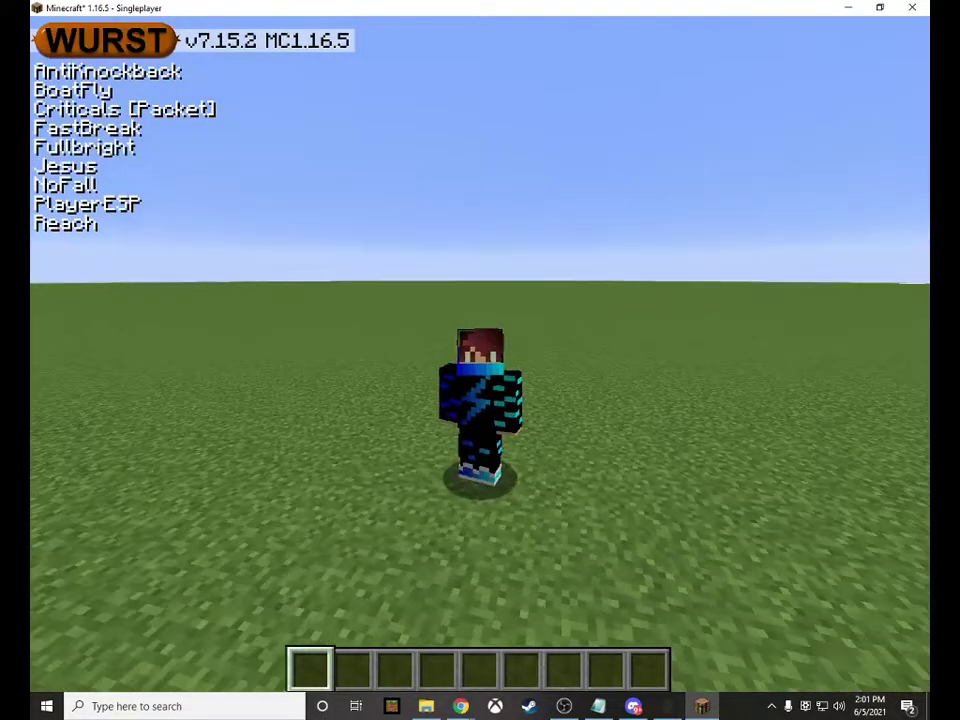
{"action": "key", "text": "Escape"}
{"action": "key", "text": "Escape"}
{"action": "key", "text": "Shift_R"}
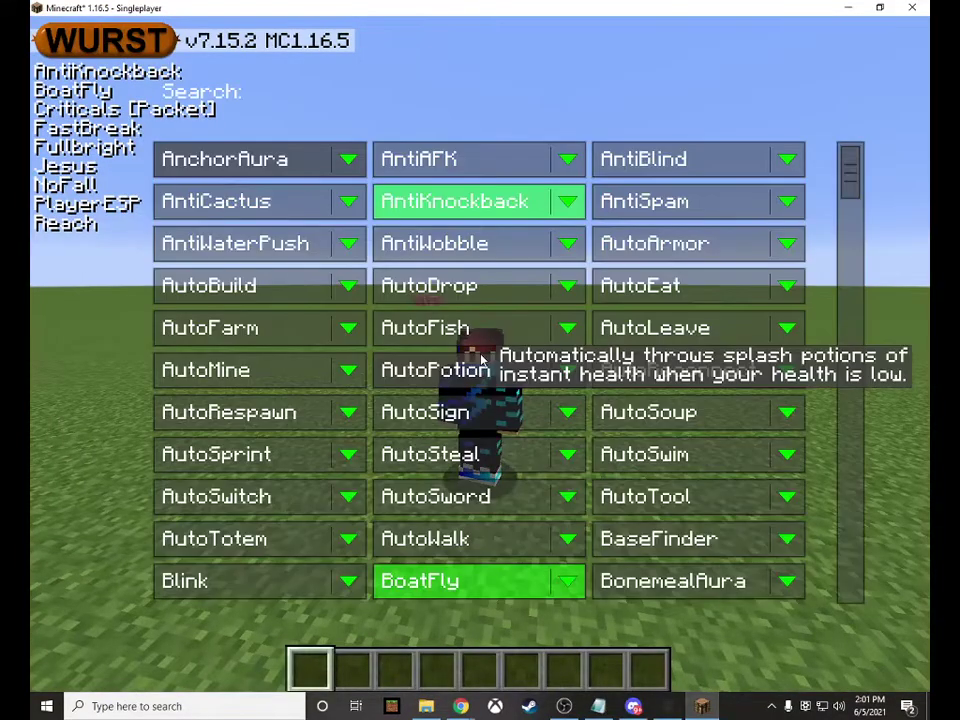
{"action": "left_click_drag", "start_coordinate": [853, 174], "coordinate": [853, 145]}
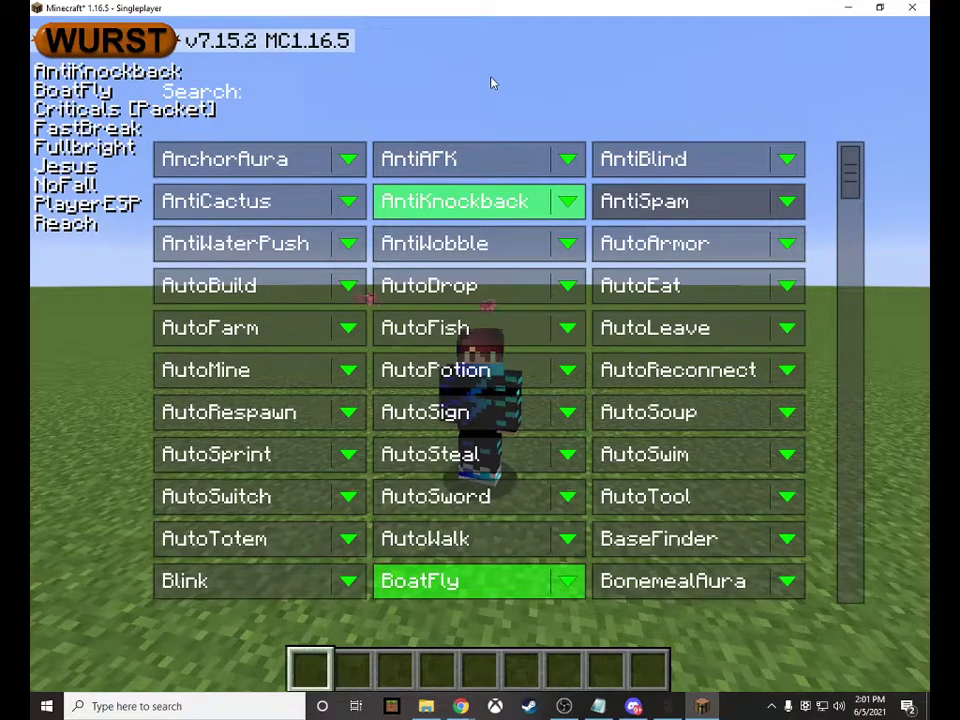
{"action": "type", "text": "nu"}
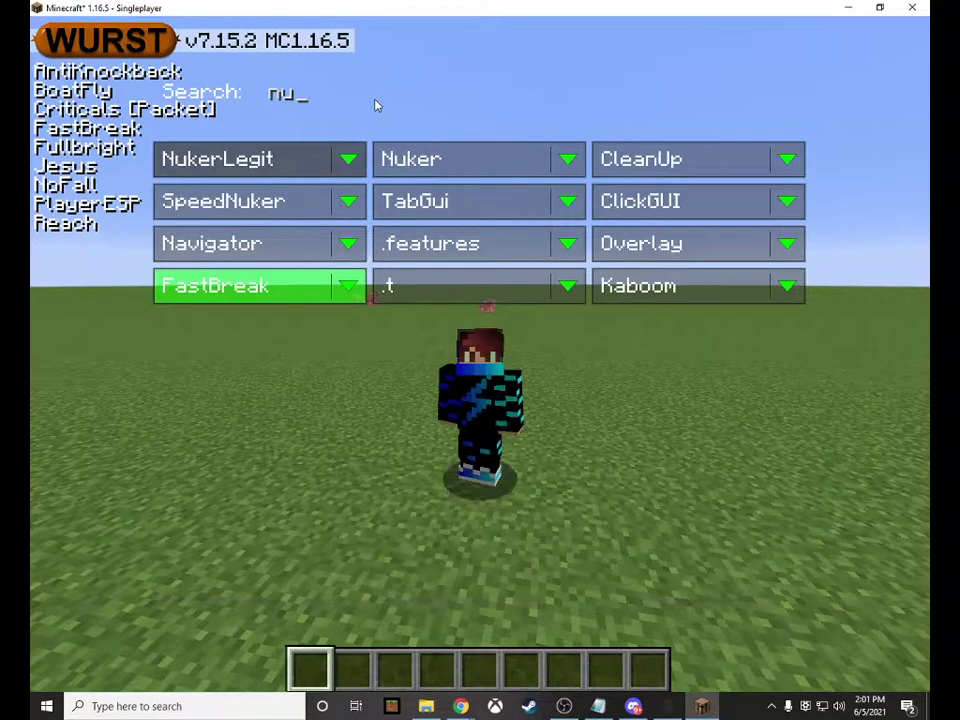
{"action": "type", "text": "k"}
{"action": "left_click", "coordinate": [690, 159]}
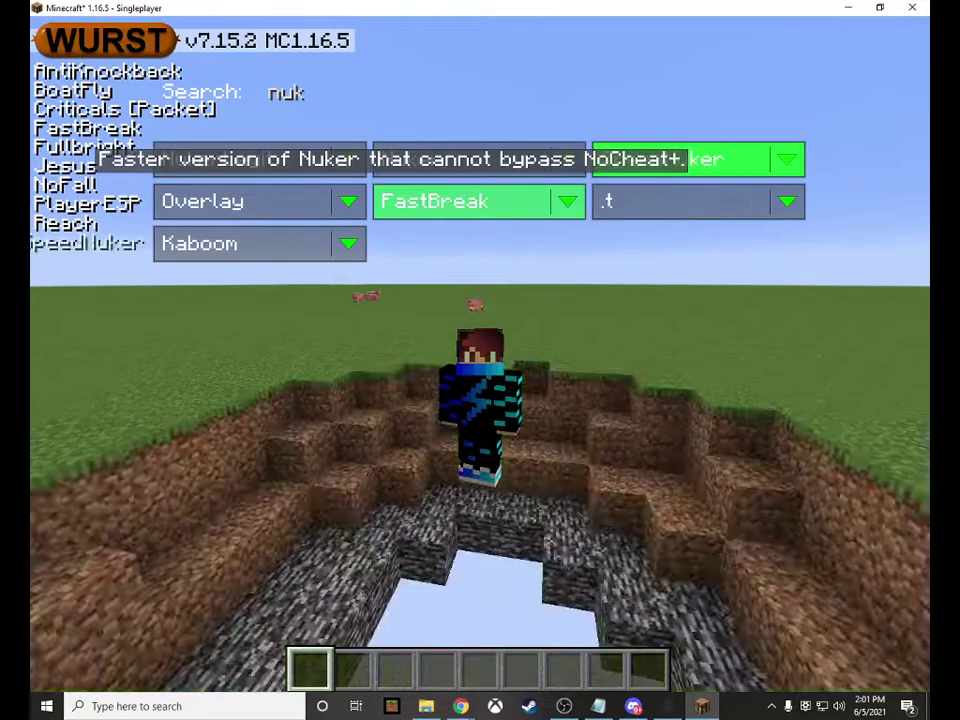
Step: Return to the world, view the character from behind, and move through the terrain to clear blocks with SpeedNuker
{"action": "key", "text": "Escape"}
{"action": "key", "text": "F5"}
{"action": "key", "text": "F5"}
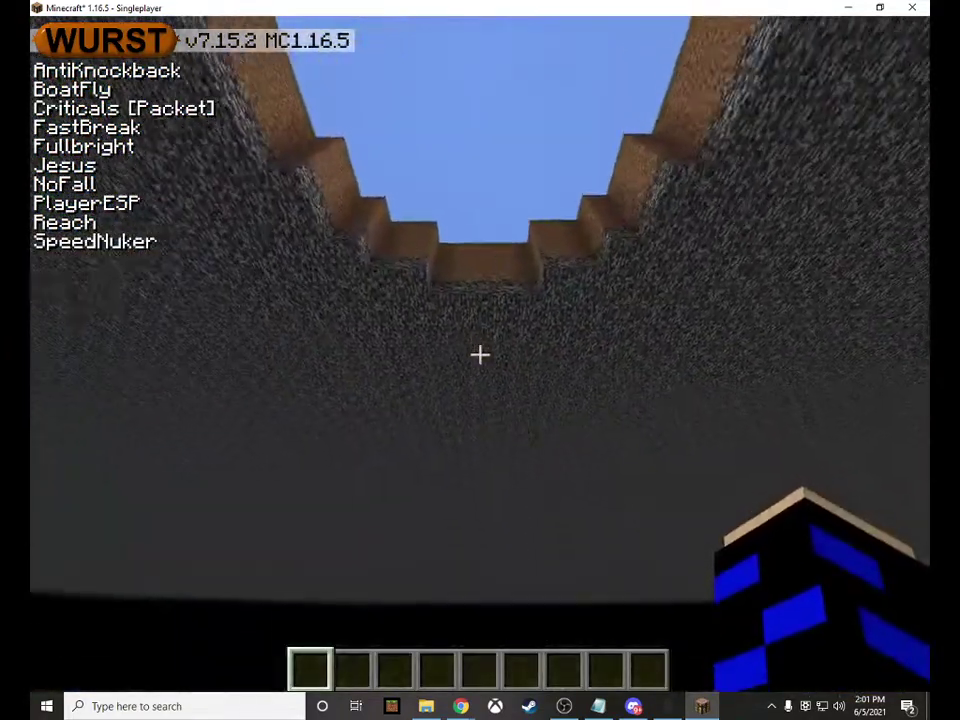
{"action": "key", "text": "F5"}
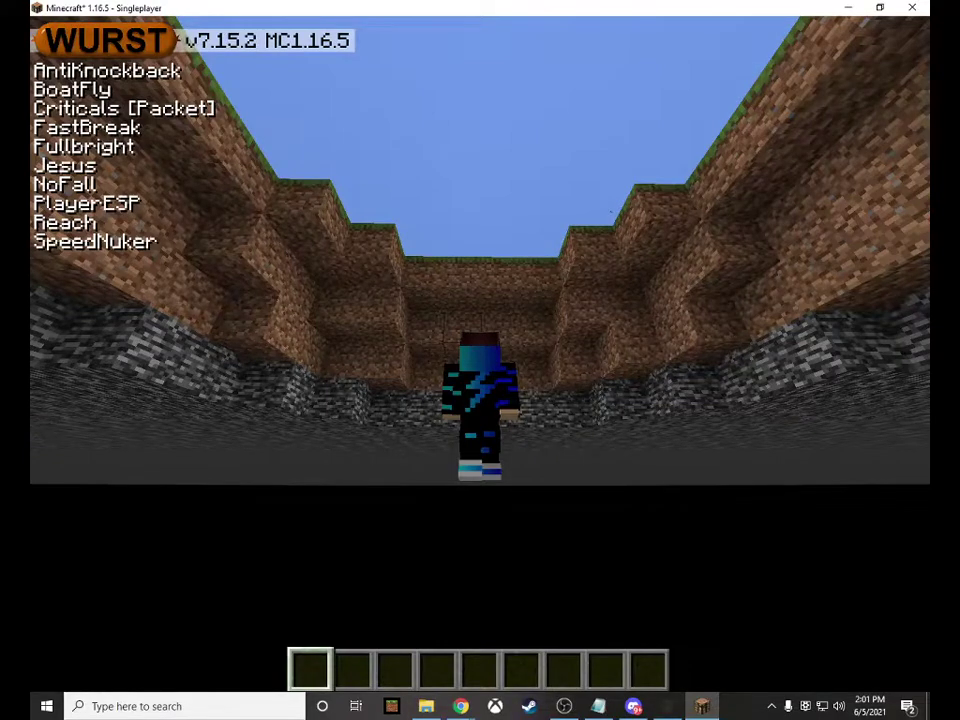
{"action": "key", "text": "space"}
{"action": "key", "text": "w"}
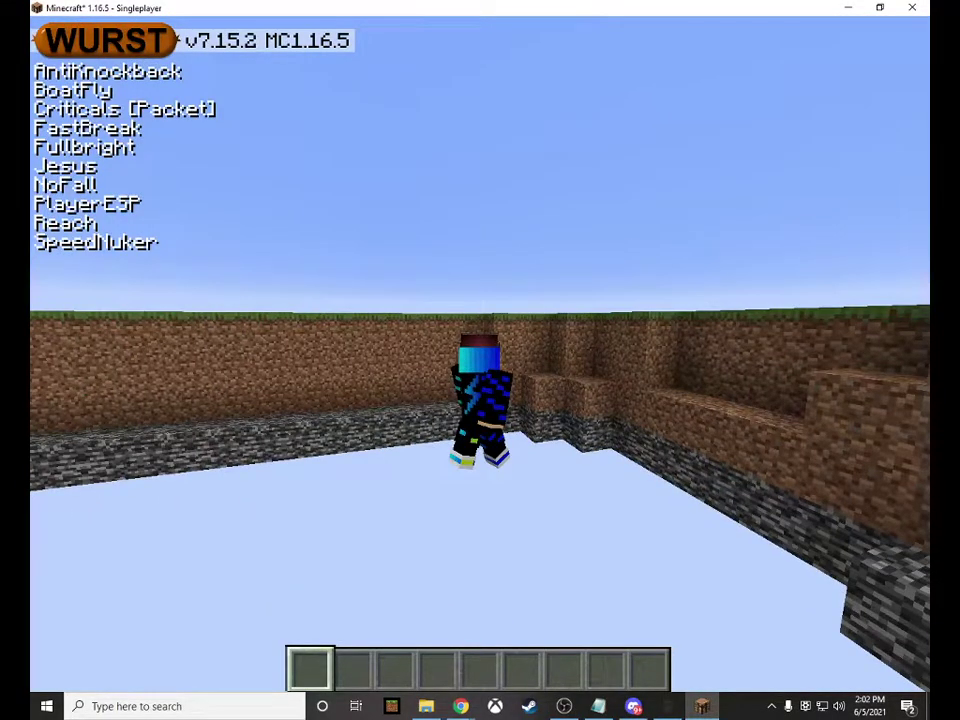
{"action": "key", "text": "w"}
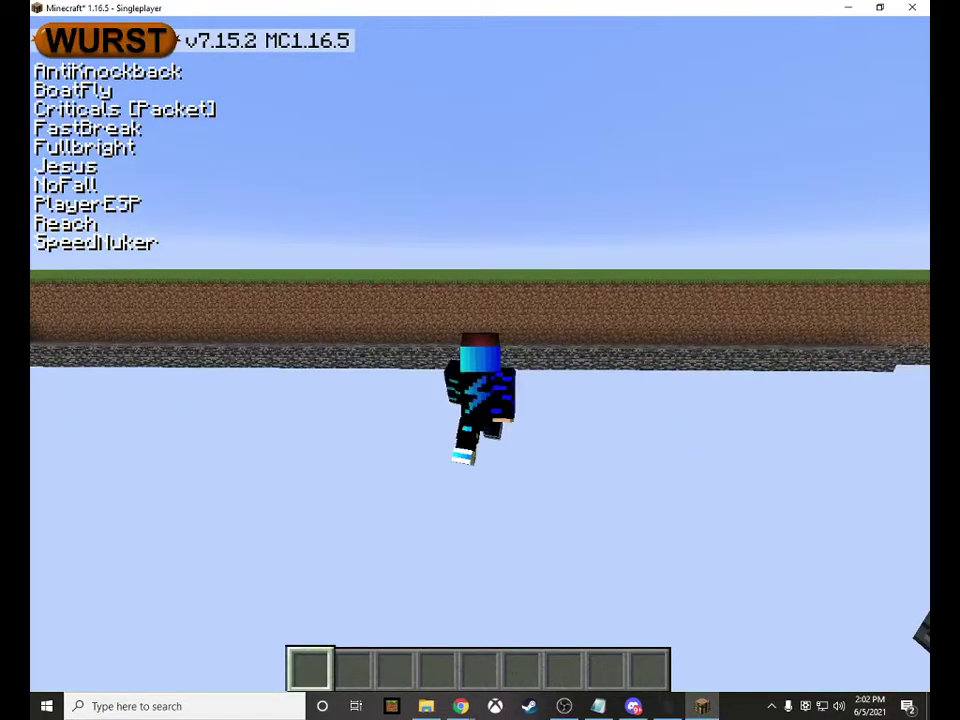
Step: Disable SpeedNuker, enable the regular Nuker from the Wurst feature search, and walk towards the dirt wall to try it
{"action": "key", "text": "period"}
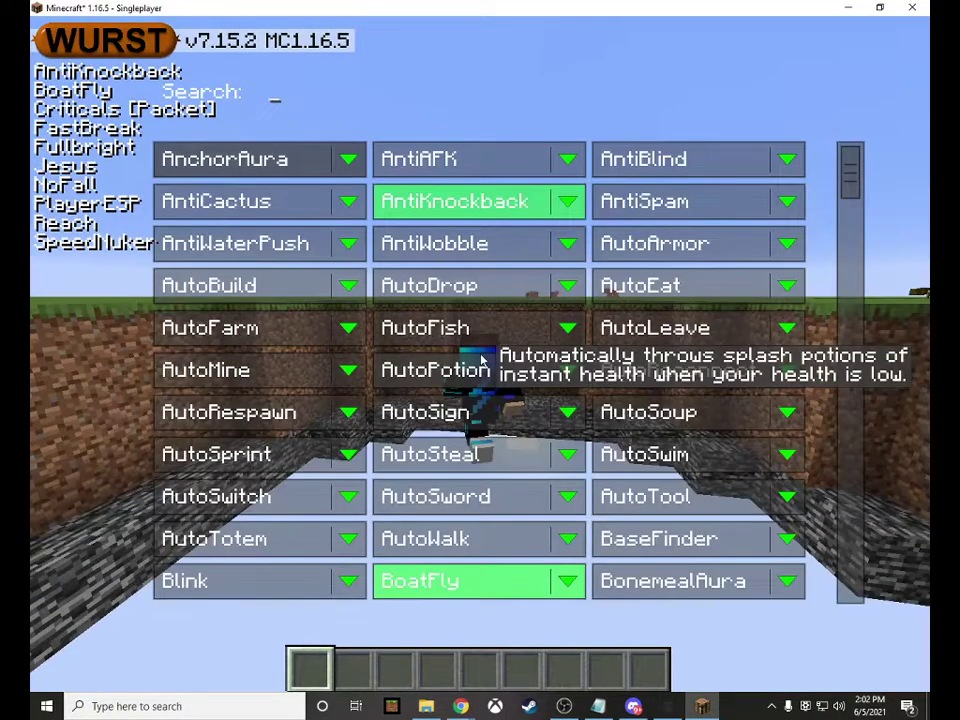
{"action": "type", "text": "nuk"}
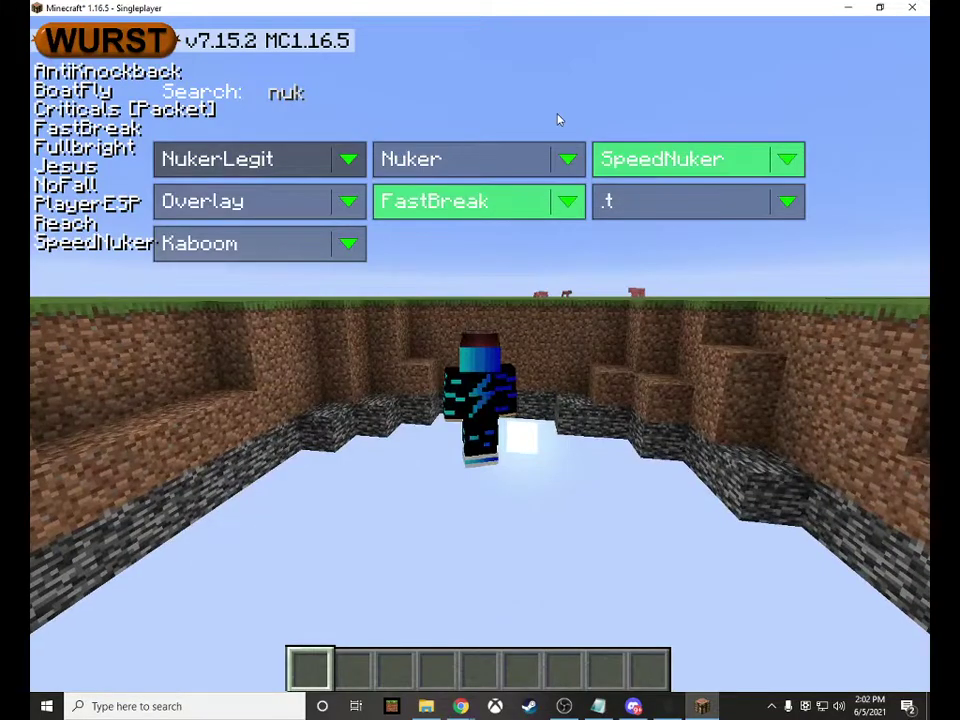
{"action": "left_click", "coordinate": [686, 158]}
{"action": "left_click", "coordinate": [471, 158]}
{"action": "key", "text": "Escape"}
{"action": "key", "text": "w"}
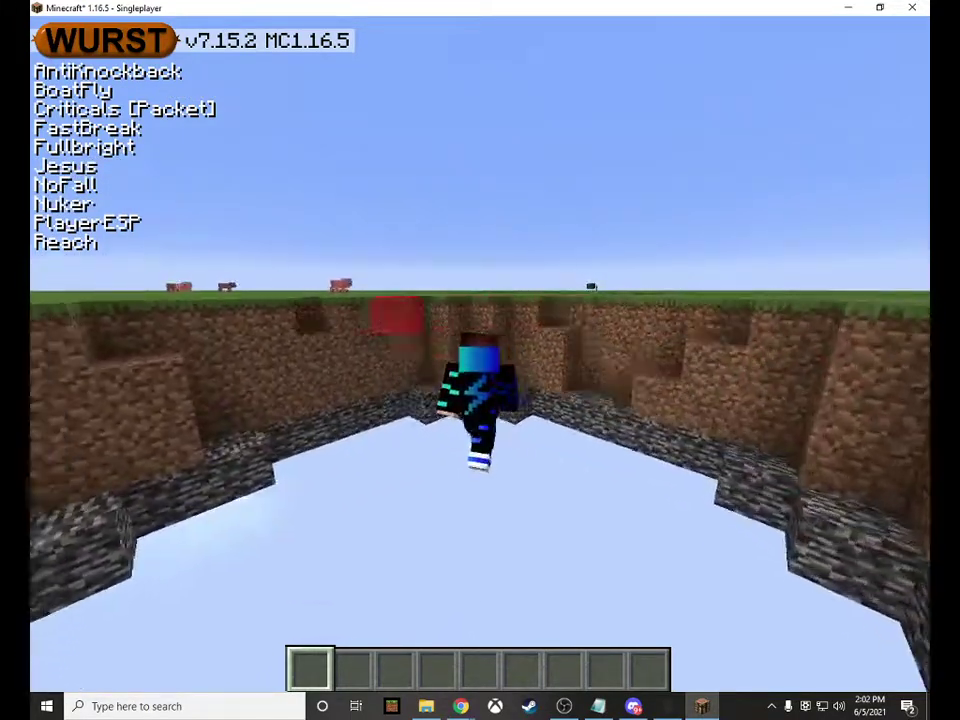
Step: Find "nuk" in the Wurst features, enable NukerLegit, and walk along the pit's edge to try it
{"action": "key", "text": "period"}
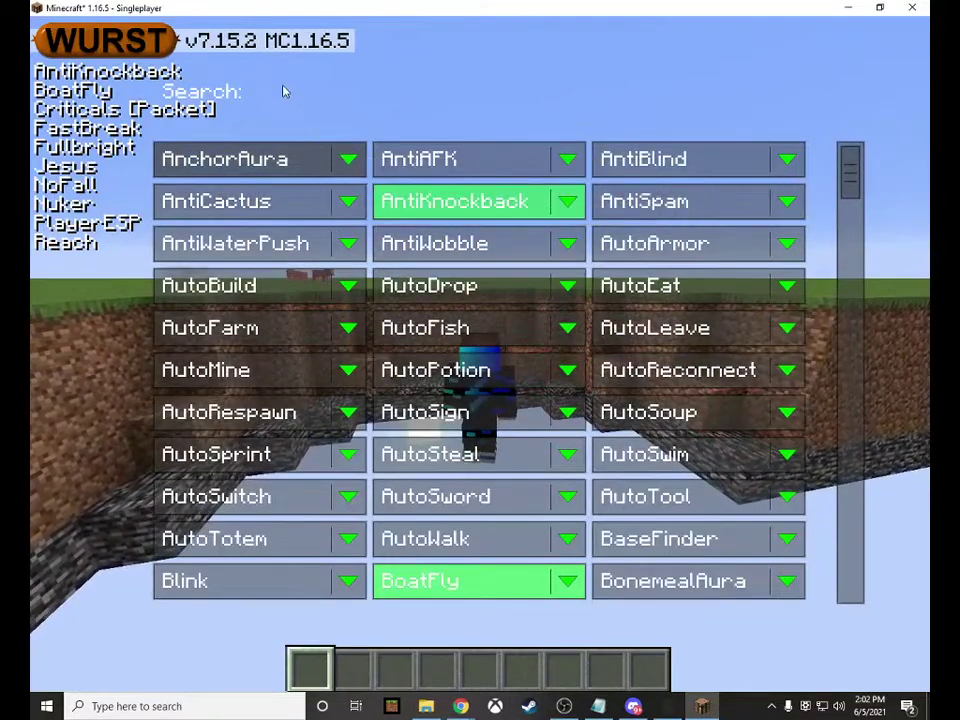
{"action": "type", "text": "nuk"}
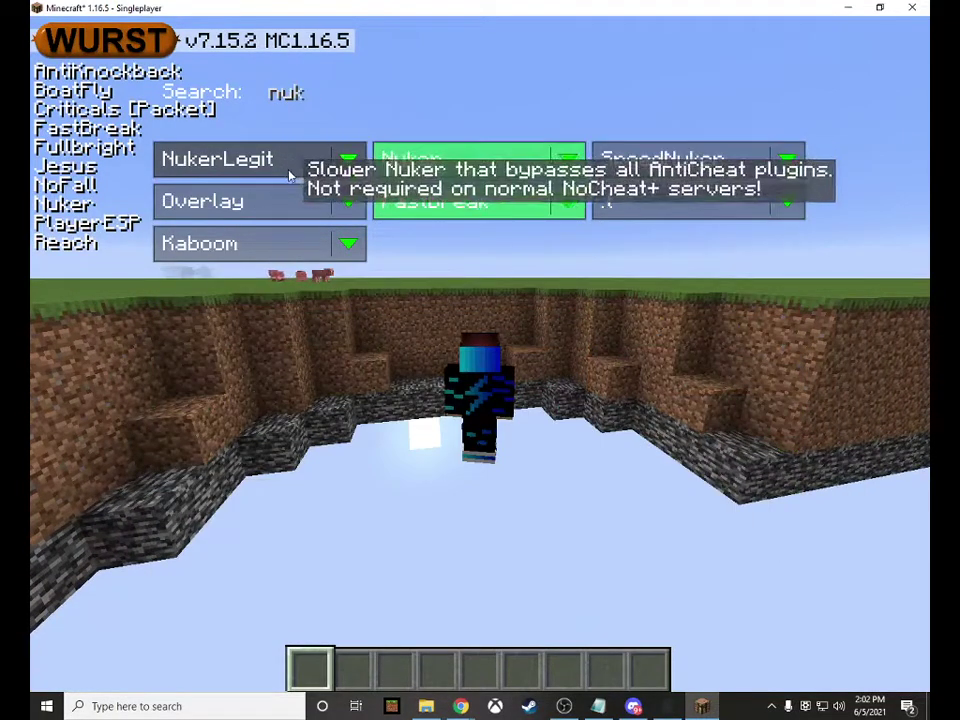
{"action": "left_click", "coordinate": [300, 158]}
{"action": "key", "text": "Escape"}
{"action": "key", "text": "w"}
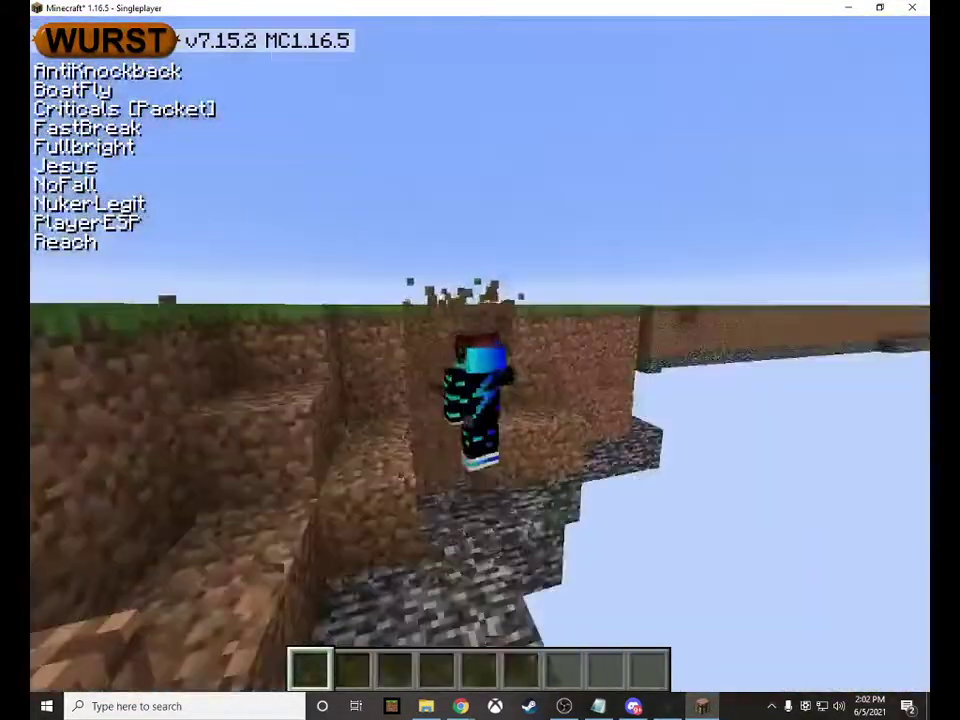
Step: Activate Kaboom from the "nuk" feature search results and move on to the pit's edge
{"action": "key", "text": "Shift_R"}
{"action": "type", "text": "nuk"}
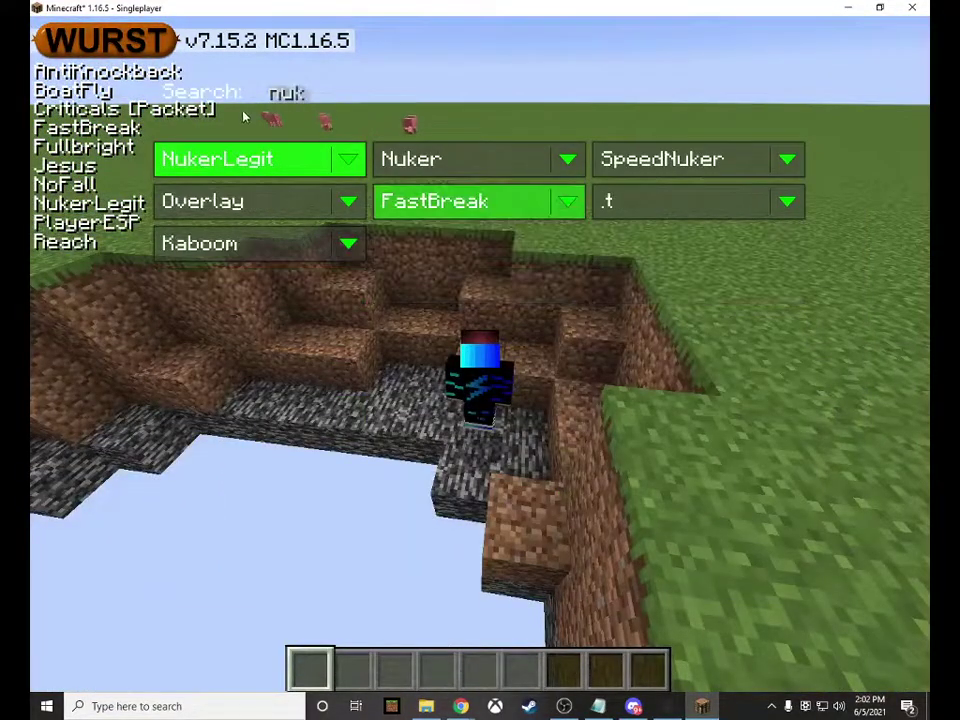
{"action": "left_click", "coordinate": [272, 249]}
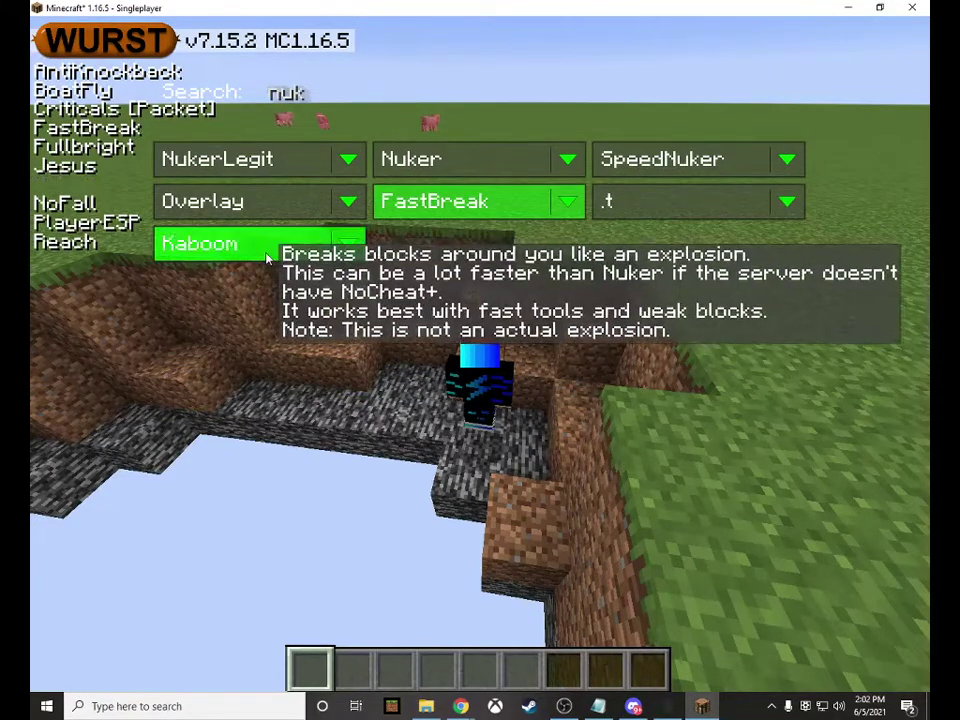
{"action": "key", "text": "Escape"}
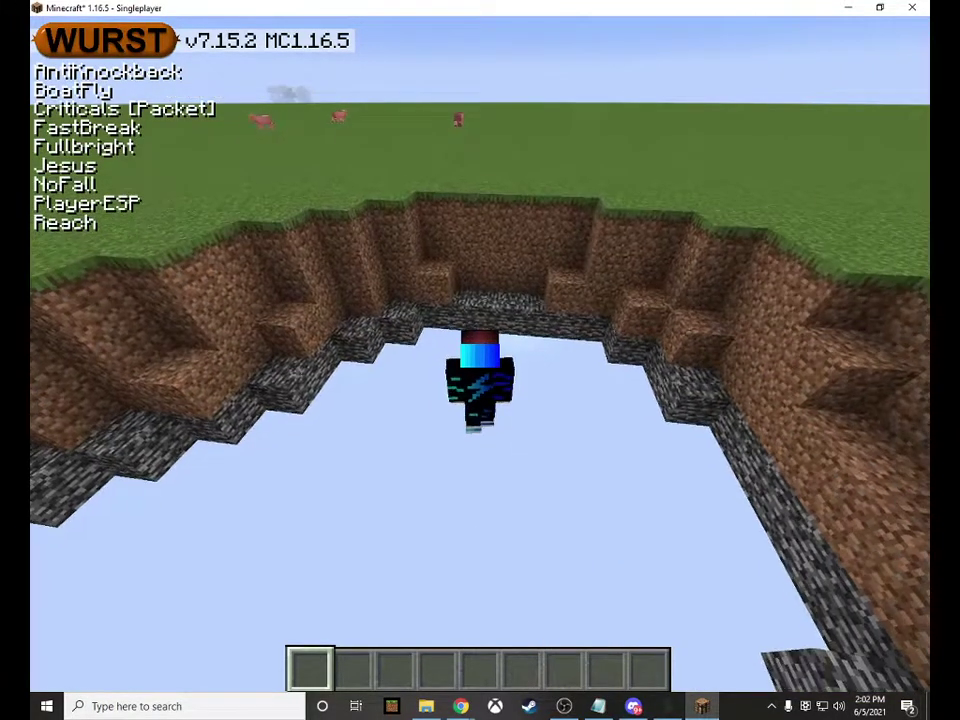
{"action": "key", "text": "w"}
Step: Activate Kaboom again by searching the Wurst features for "ka", and fly up over the blasted terrain
{"action": "key", "text": "shift"}
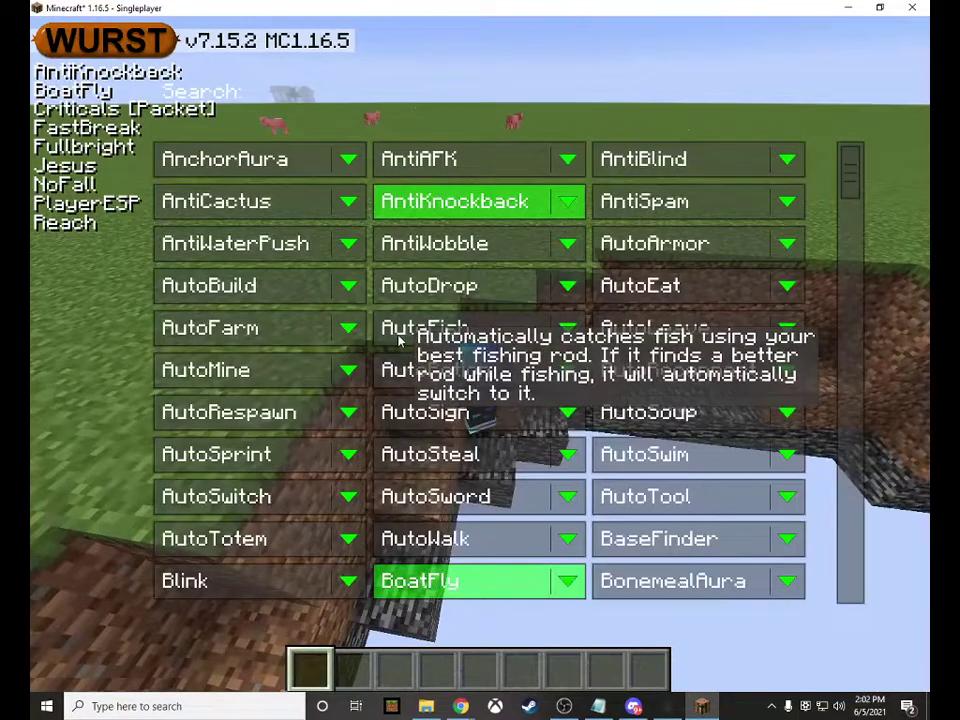
{"action": "type", "text": "kab"}
{"action": "key", "text": "BackSpace"}
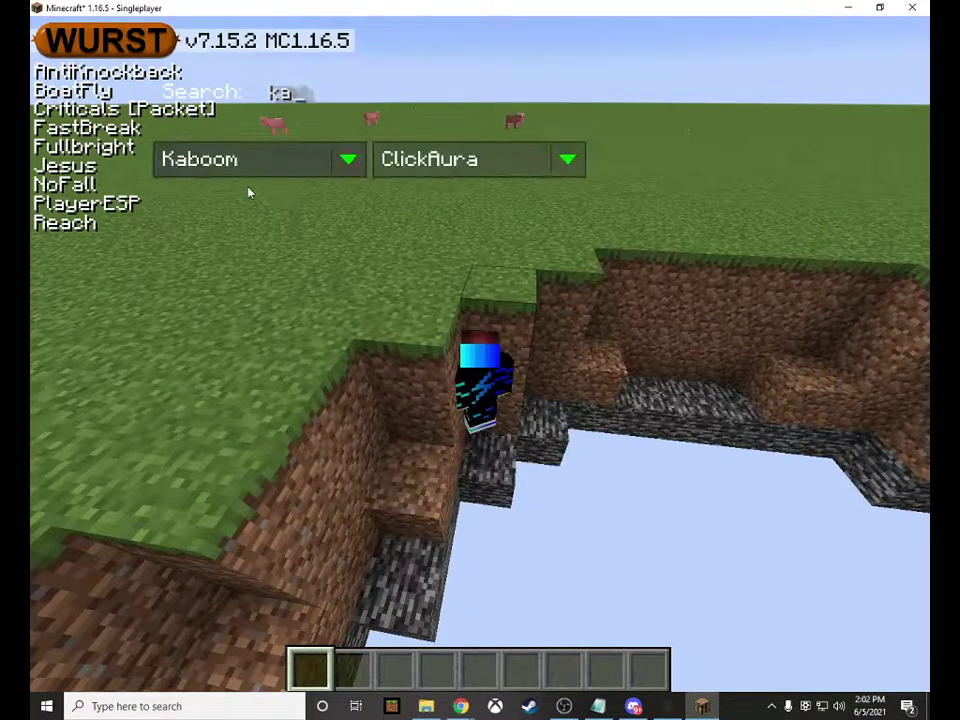
{"action": "left_click", "coordinate": [256, 166]}
{"action": "key", "text": "Escape"}
{"action": "key", "text": "w"}
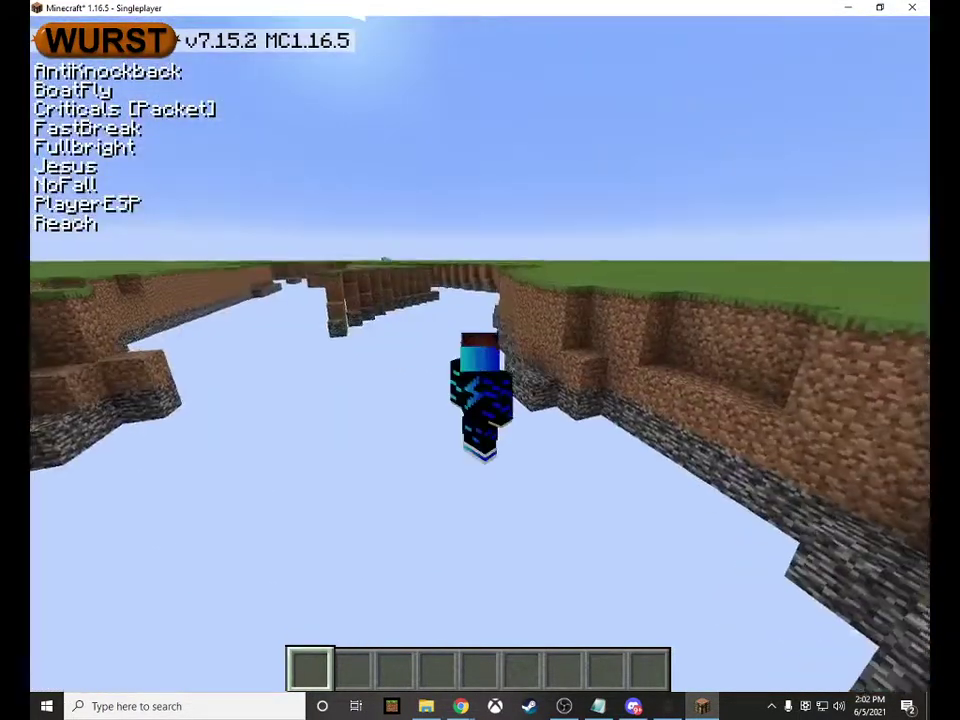
{"action": "key", "text": "space"}
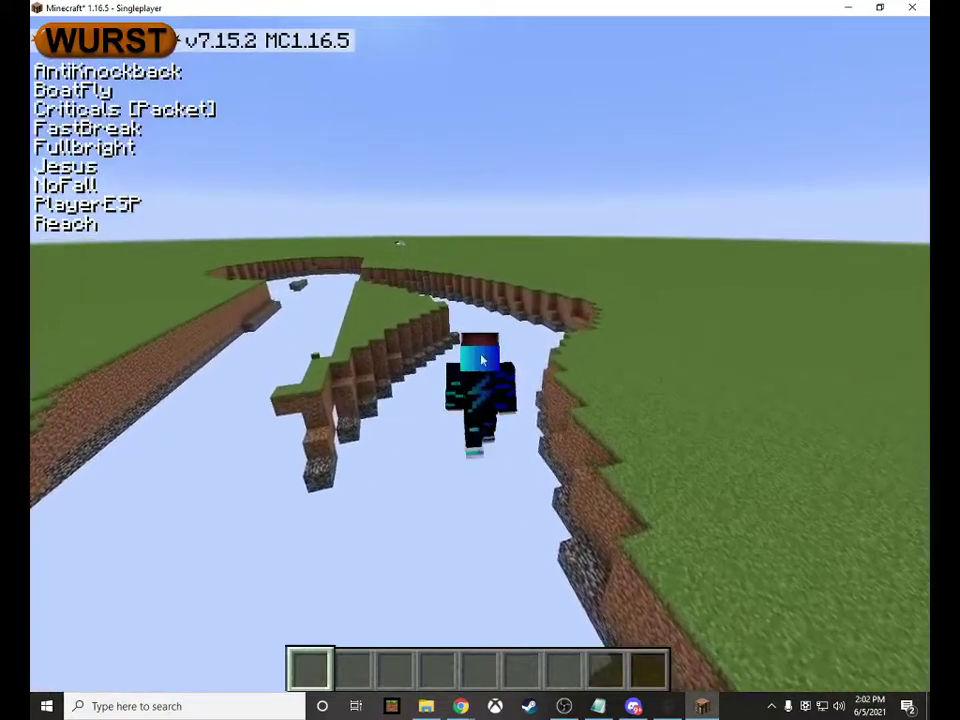
{"action": "key", "text": "w"}
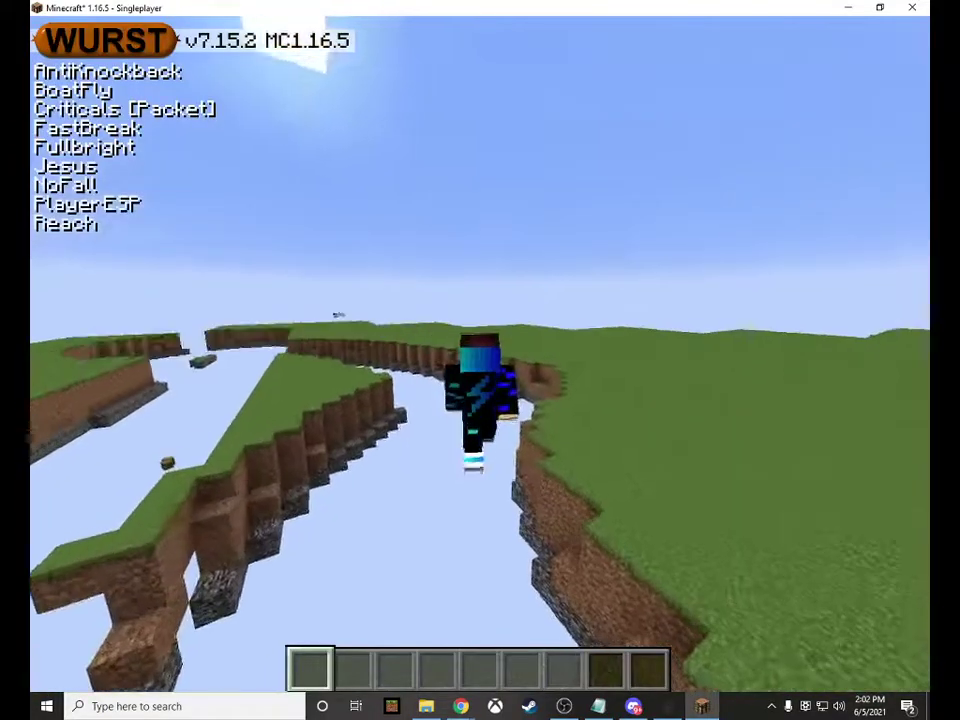
Step: Turn on X-Ray and switch to the first-person view
{"action": "key", "text": "x"}
{"action": "key", "text": "F5"}
{"action": "key", "text": "F5"}
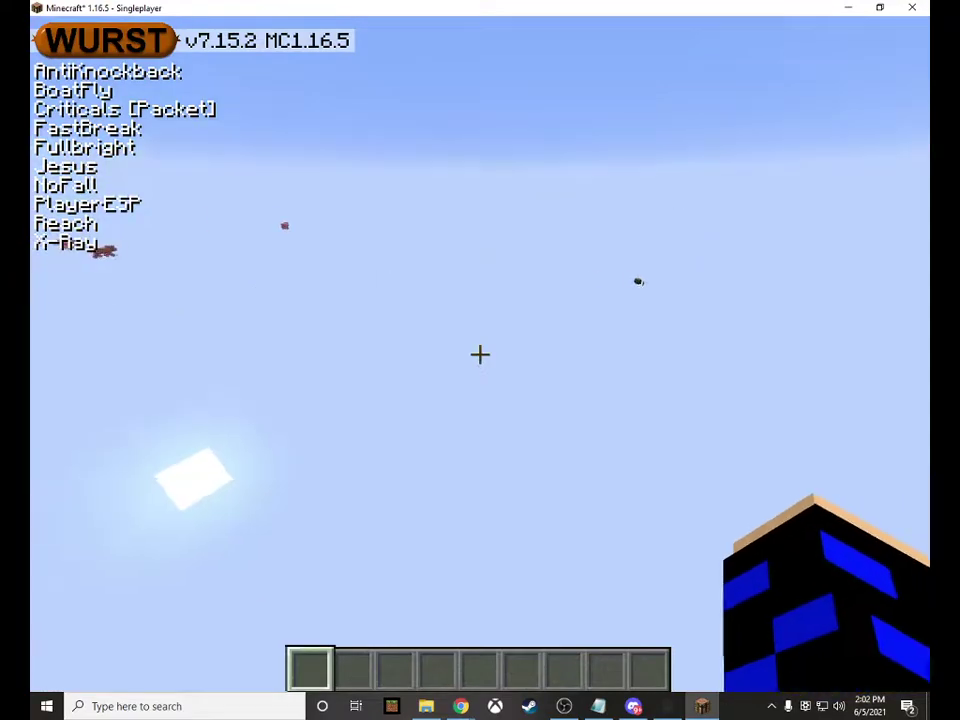
Step: Turn on Freecam and back the camera away to view the player's character from the front
{"action": "key", "text": "u"}
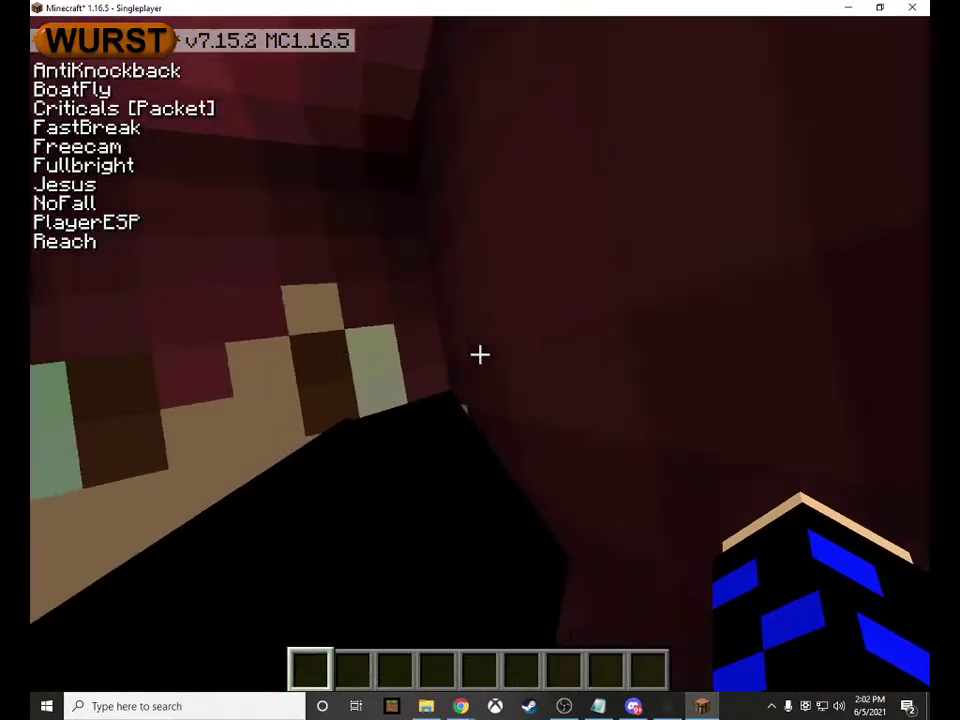
{"action": "key", "text": "s"}
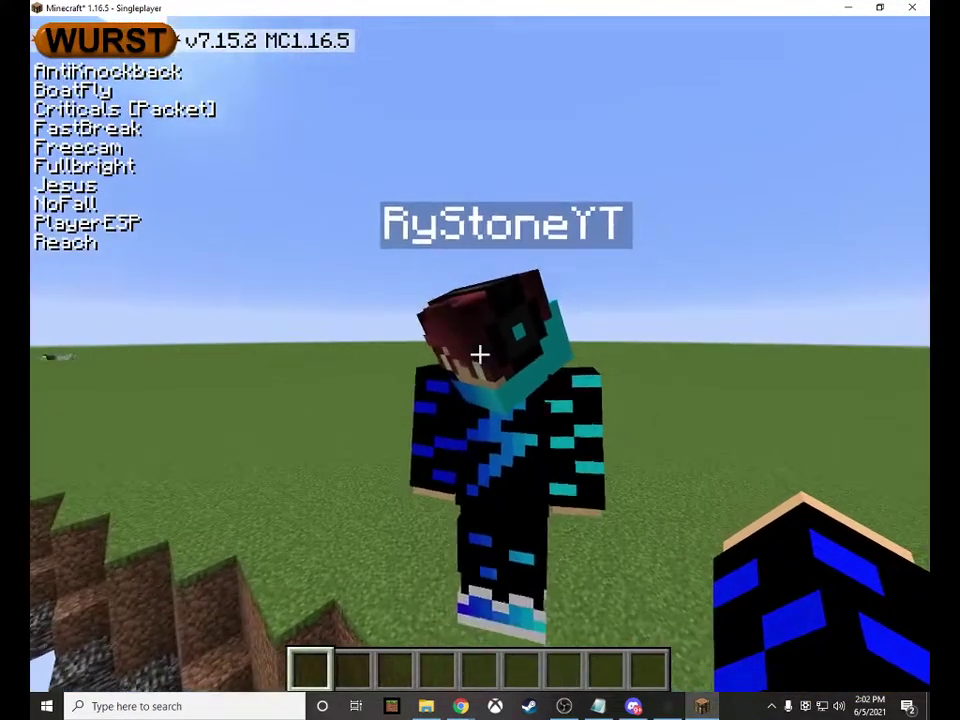
{"action": "key", "text": "s"}
{"action": "key", "text": "s"}
{"action": "scroll", "coordinate": [480, 354], "scroll_direction": "up", "scroll_amount": 3}
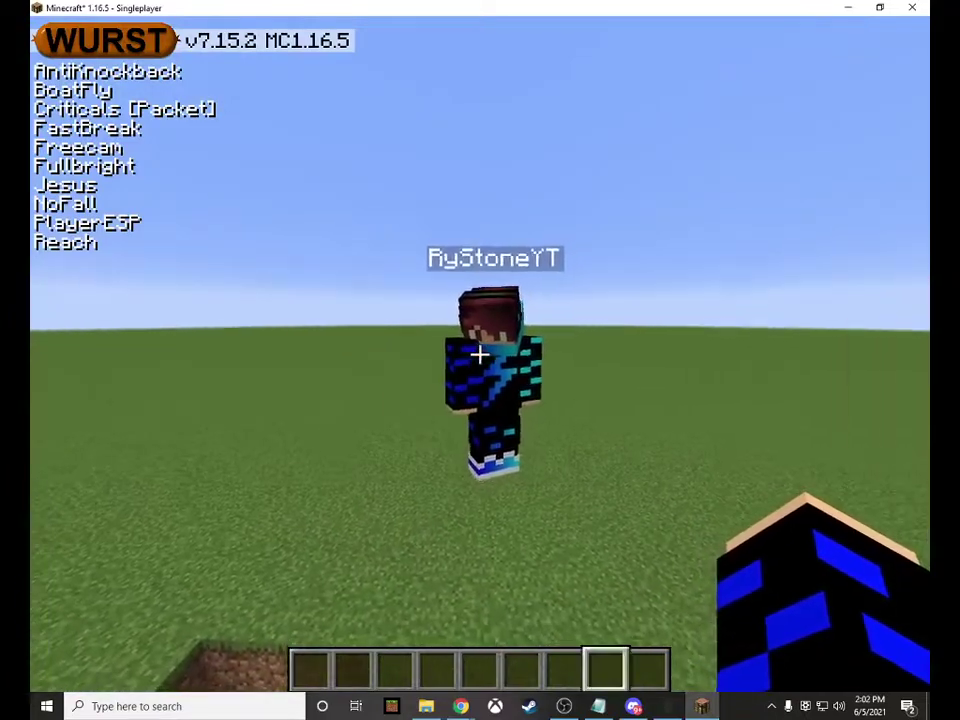
Step: Fly the free camera down below the surface among the bedrock and dirt, and turn Freecam off
{"action": "key", "text": "shift"}
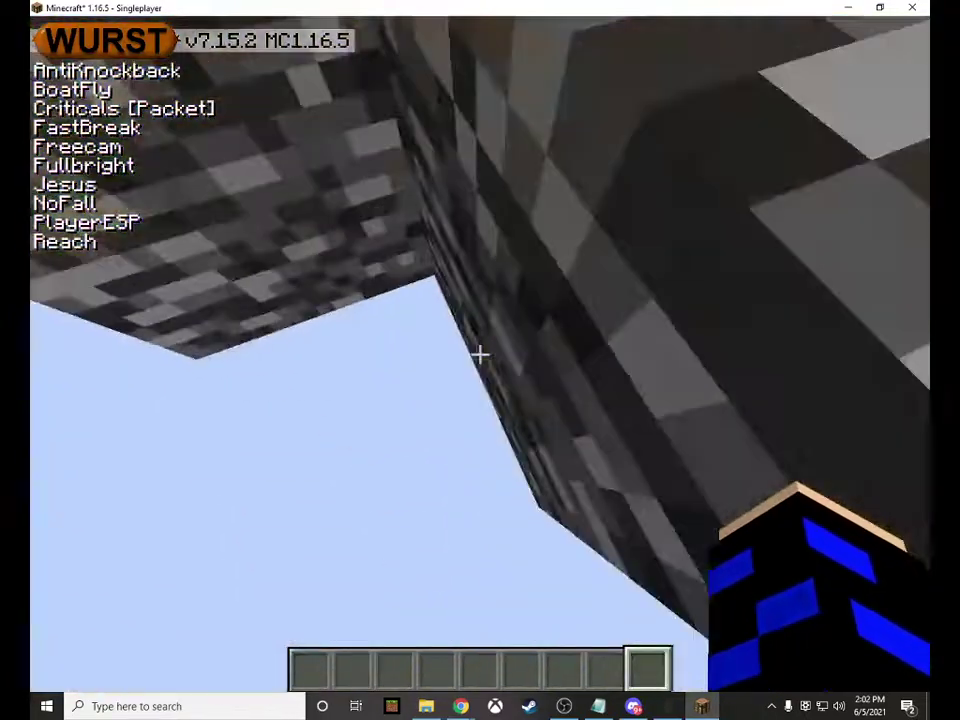
{"action": "key", "text": "space"}
{"action": "key", "text": "shift"}
{"action": "key", "text": "s"}
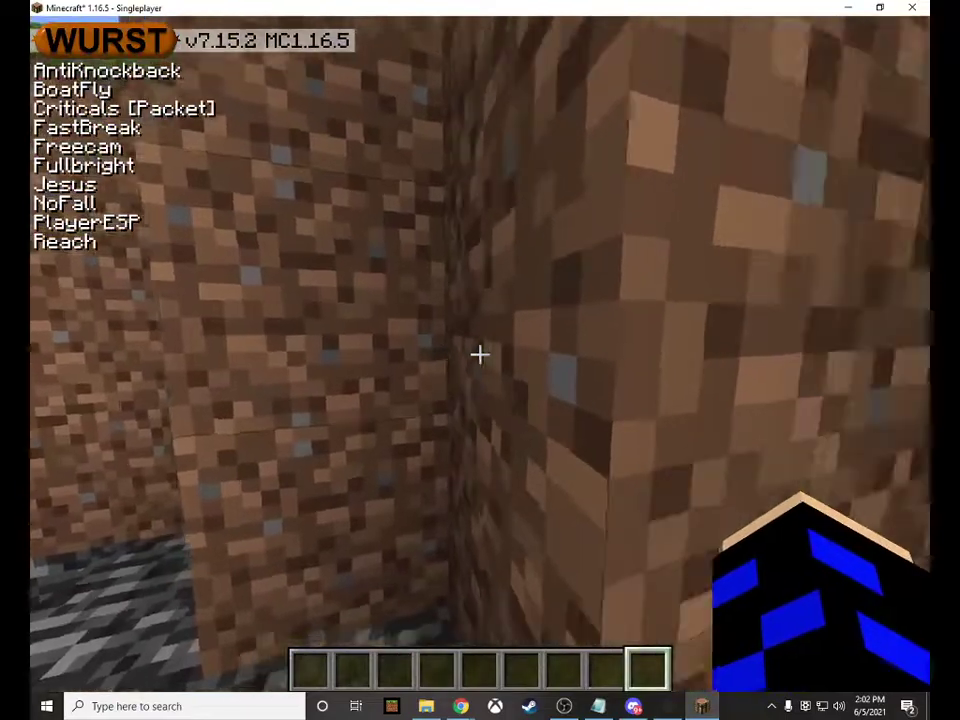
{"action": "key", "text": "s"}
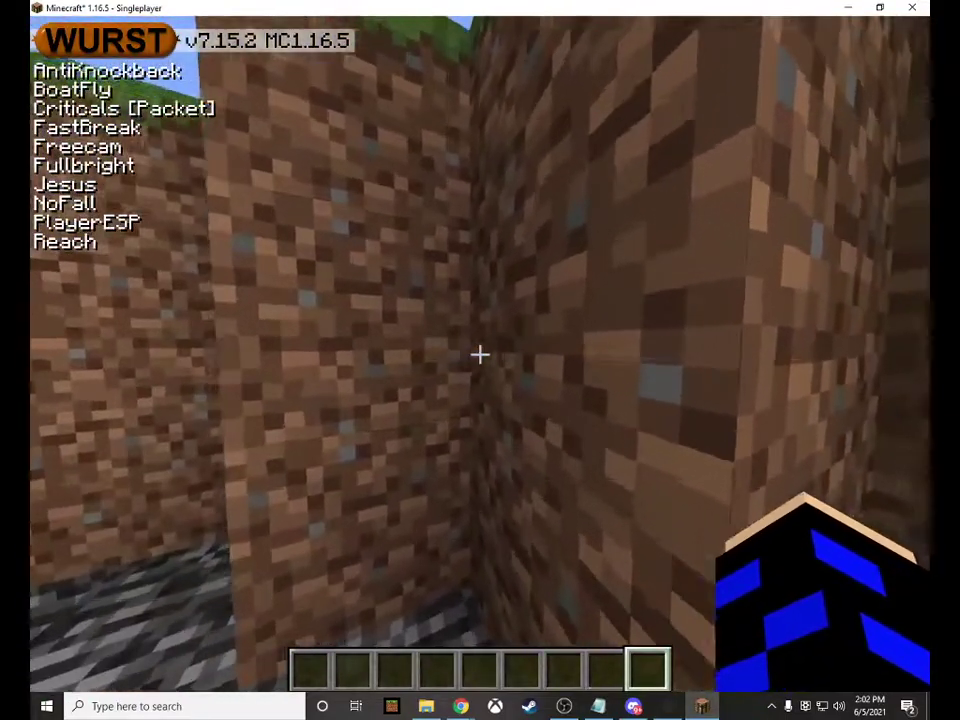
{"action": "key", "text": "u"}
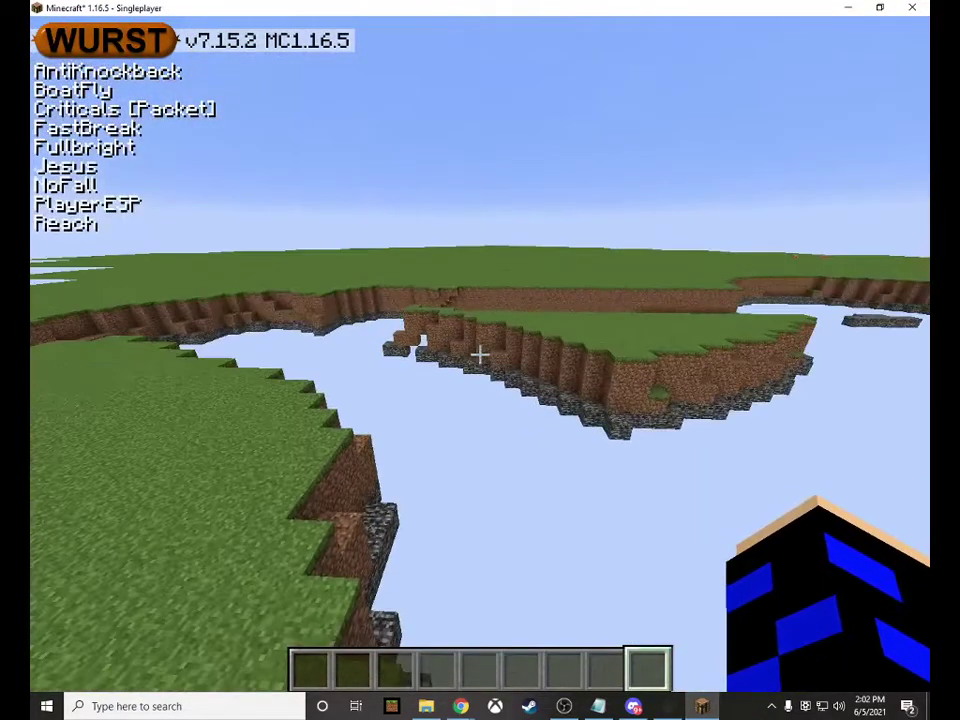
Step: Take a water bucket from the creative inventory and pour water onto the grass beside the pit
{"action": "key", "text": "e"}
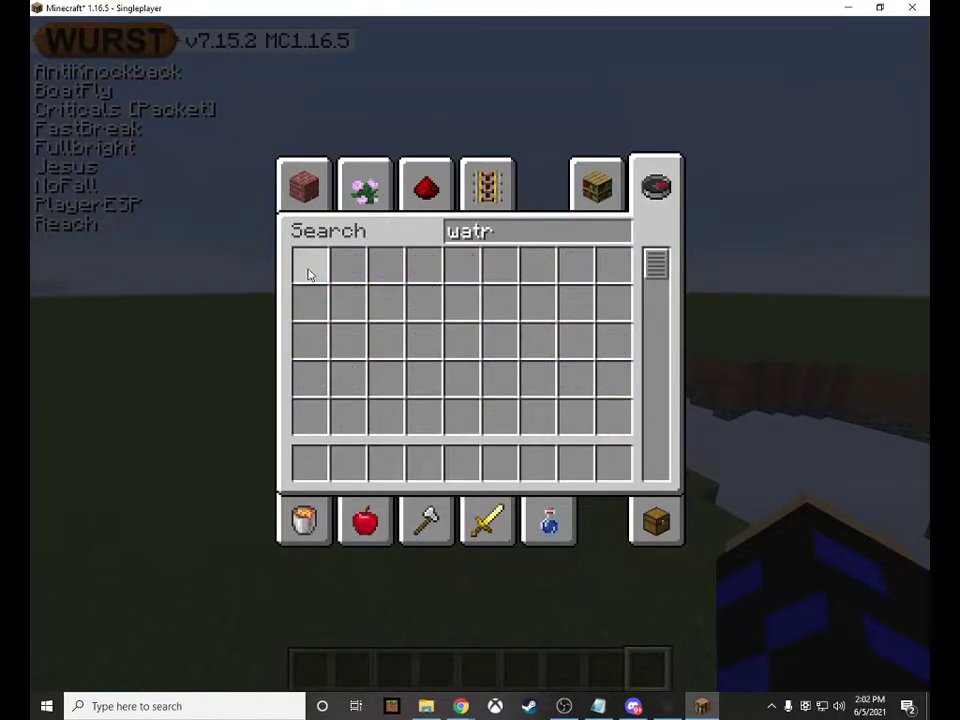
{"action": "left_click", "coordinate": [304, 519]}
{"action": "key", "text": "Escape"}
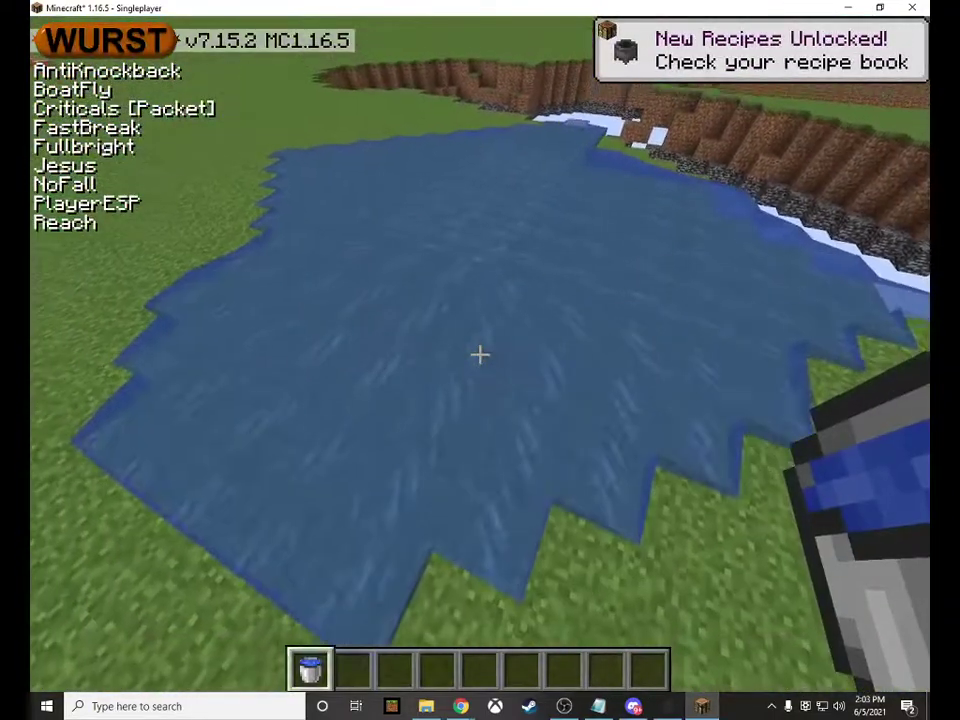
Step: Run across the water with Jesus enabled and view the character in third person
{"action": "key", "text": "g"}
{"action": "key", "text": "g"}
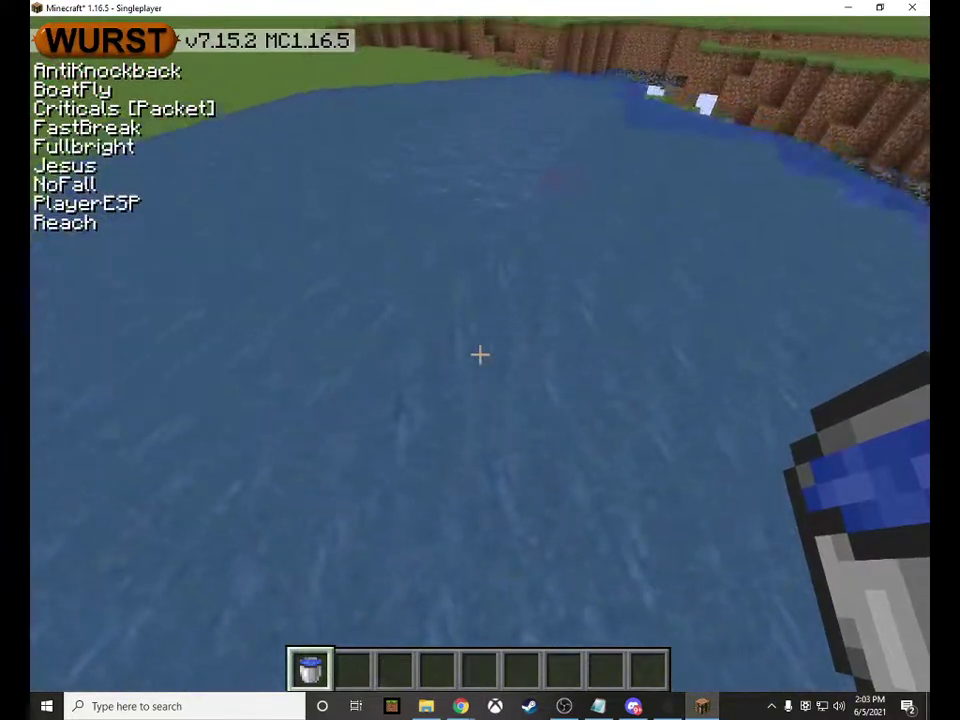
{"action": "key", "text": "F5"}
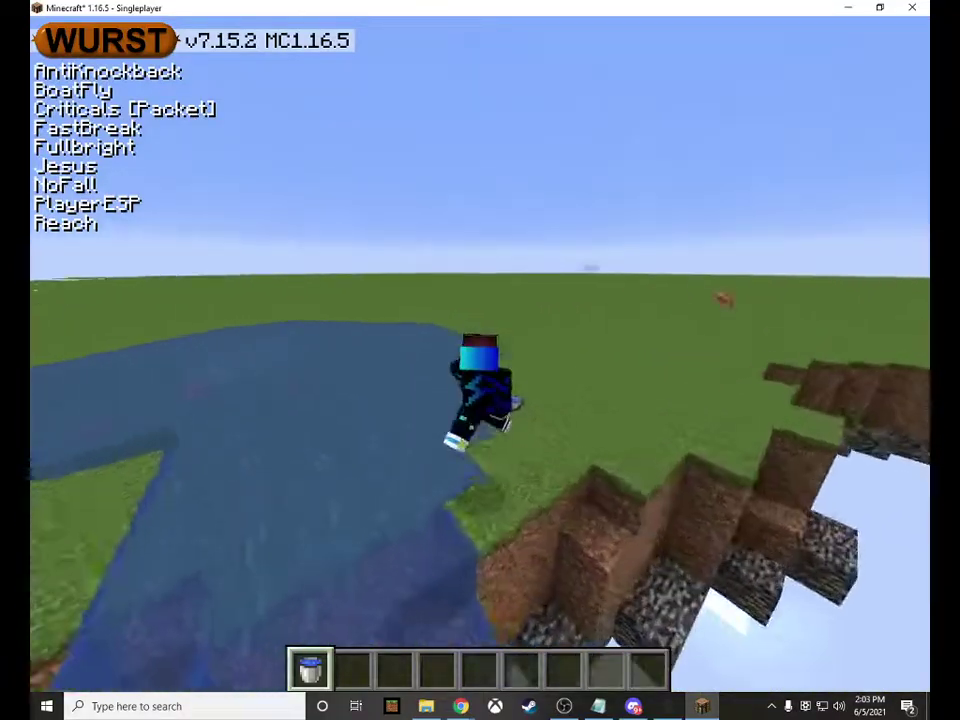
Step: Run and jump in third person along the water flowing over the pit's edge, and return onto the pool at ground level
{"action": "key", "text": "w"}
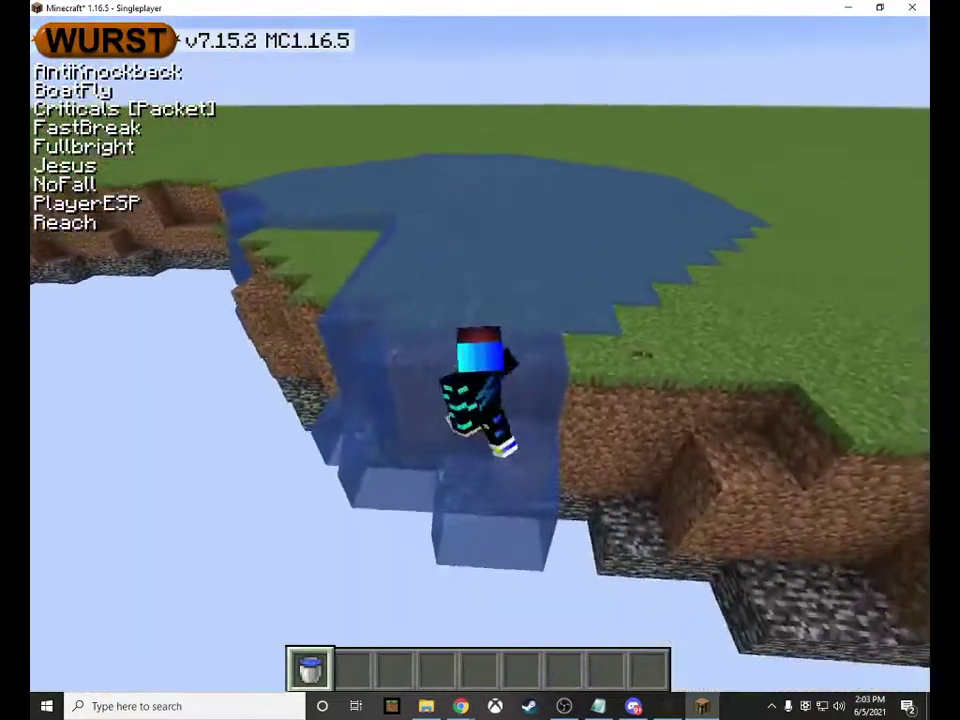
{"action": "key", "text": "w"}
{"action": "key", "text": "w"}
{"action": "key", "text": "space"}
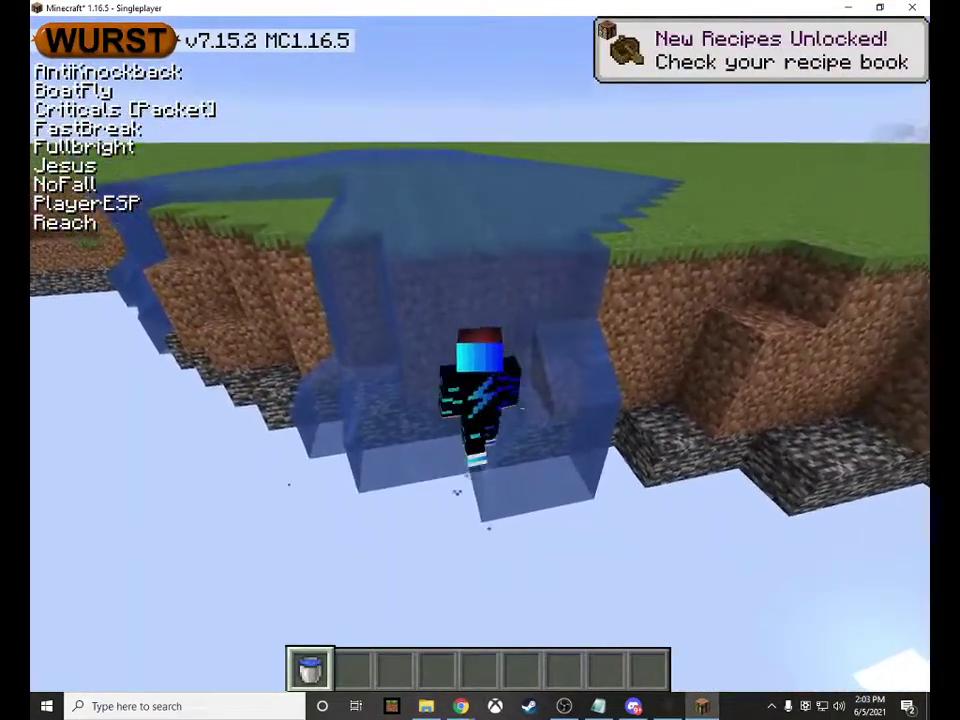
{"action": "key", "text": "w"}
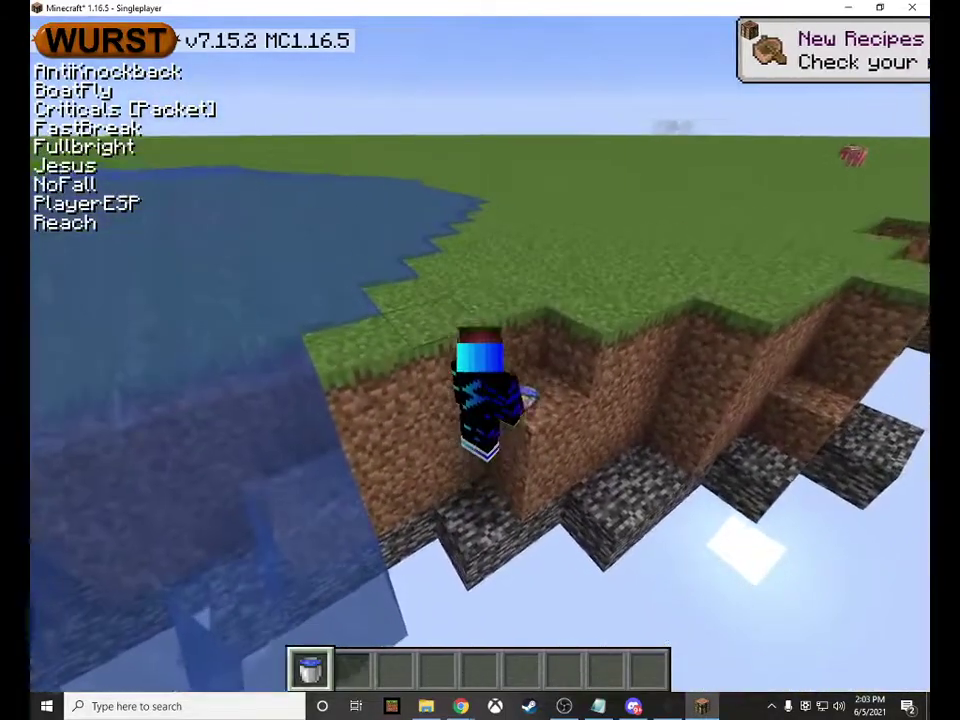
{"action": "key", "text": "space"}
{"action": "key", "text": "w"}
{"action": "key", "text": "w"}
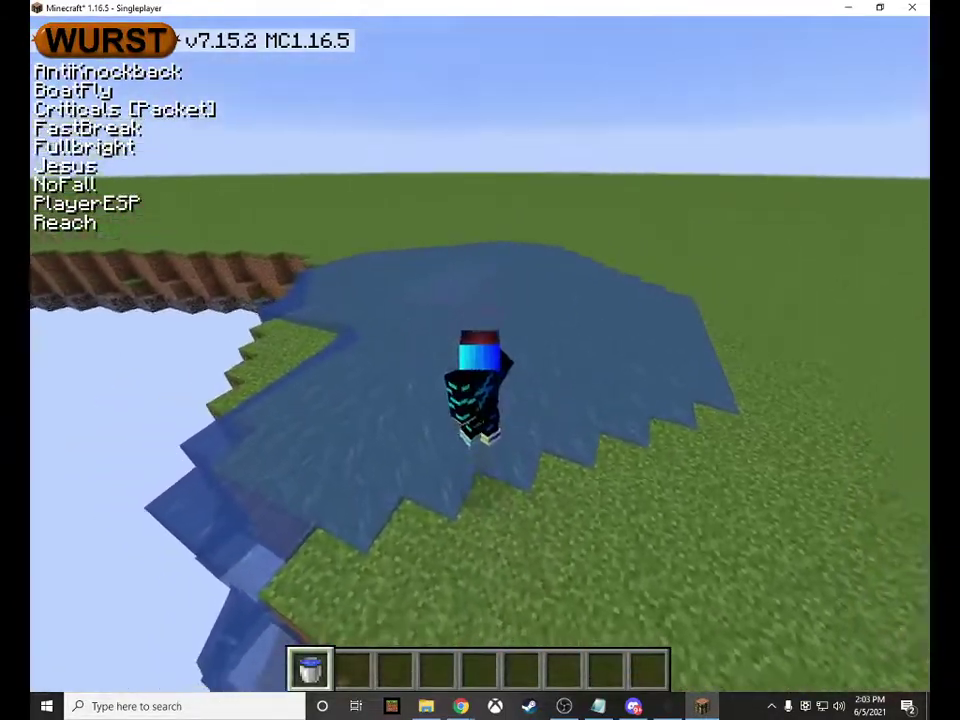
Step: Enable the BowAimbot hack in the Wurst hack list
{"action": "key", "text": "period"}
{"action": "scroll", "coordinate": [185, 280], "scroll_direction": "down", "scroll_amount": 4}
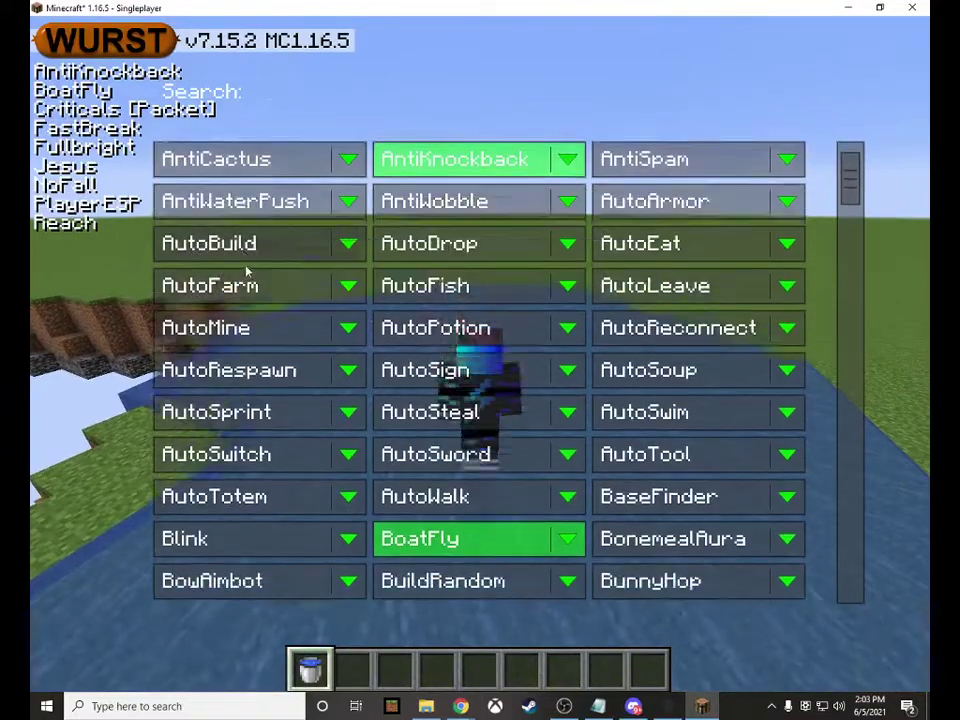
{"action": "scroll", "coordinate": [285, 298], "scroll_direction": "down", "scroll_amount": 3}
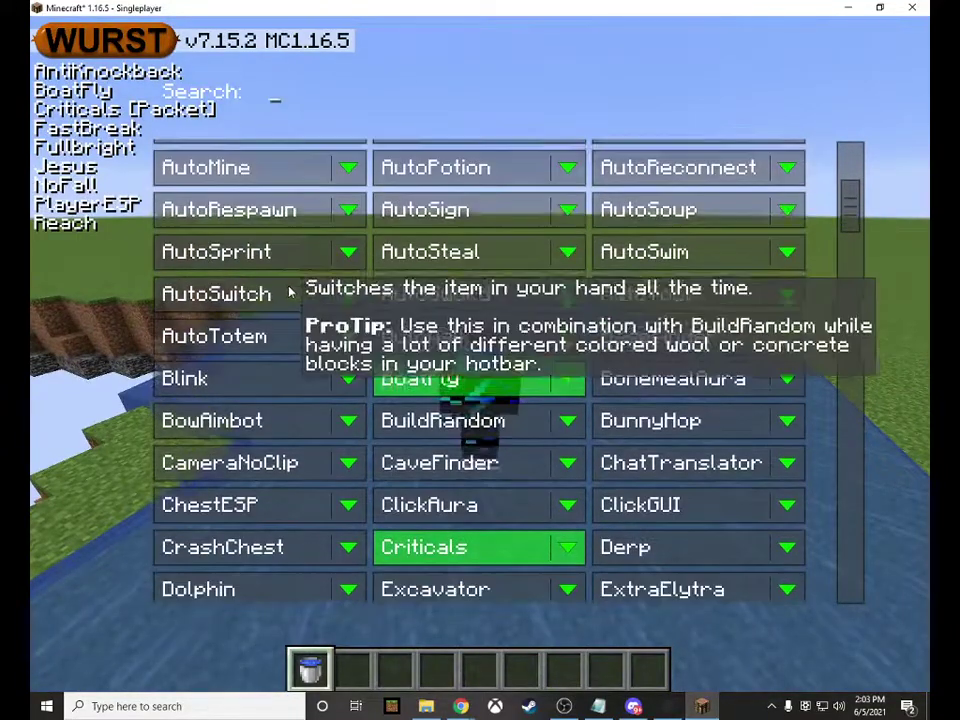
{"action": "scroll", "coordinate": [288, 306], "scroll_direction": "down", "scroll_amount": 1}
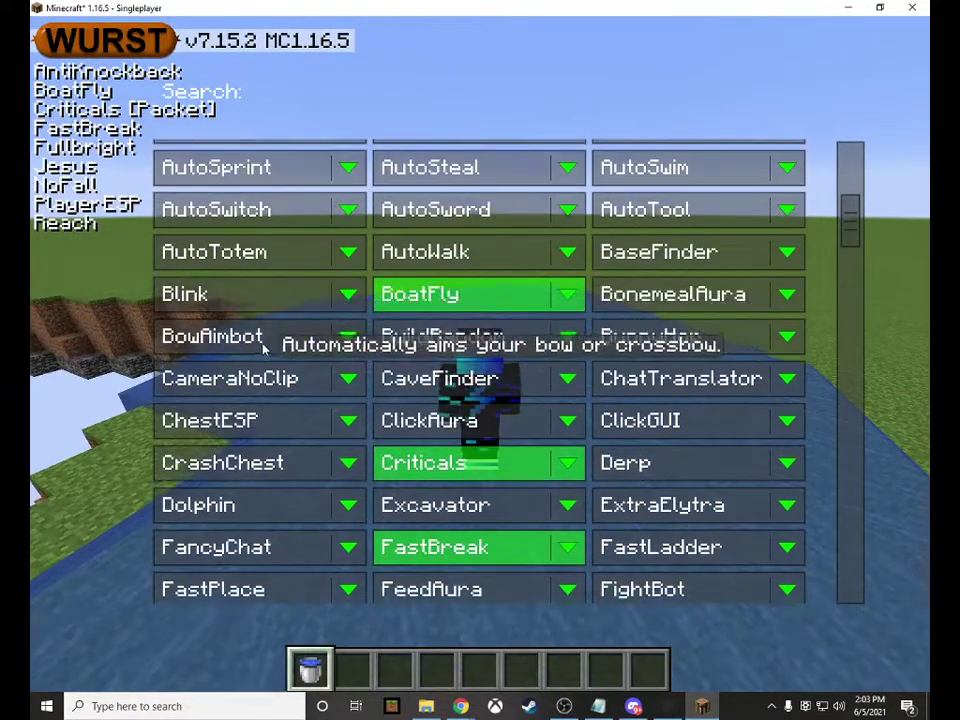
{"action": "key", "text": "Escape"}
Step: Search the creative inventory for "bow" and place a bow in the second hotbar slot
{"action": "type", "text": "e"}
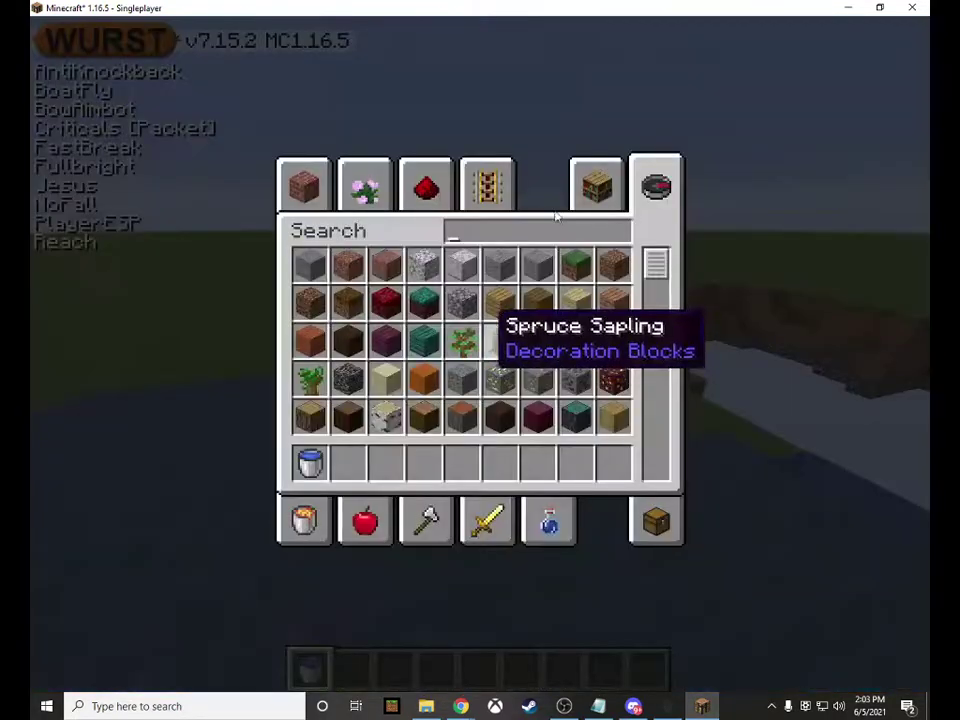
{"action": "type", "text": "bow"}
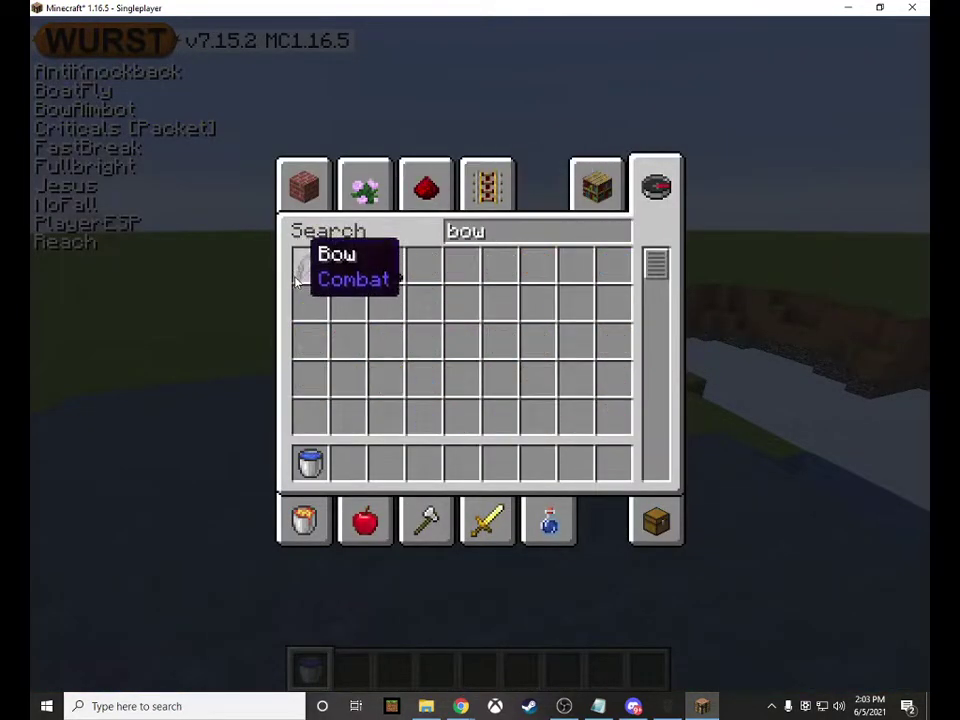
{"action": "left_click", "coordinate": [348, 464]}
{"action": "key", "text": "Escape"}
Step: Return to first-person view, equip the bow, and shoot it toward the distant animals with BowAimbot on
{"action": "key", "text": "F5"}
{"action": "key", "text": "F5"}
{"action": "scroll", "coordinate": [480, 354], "scroll_direction": "down", "scroll_amount": 1}
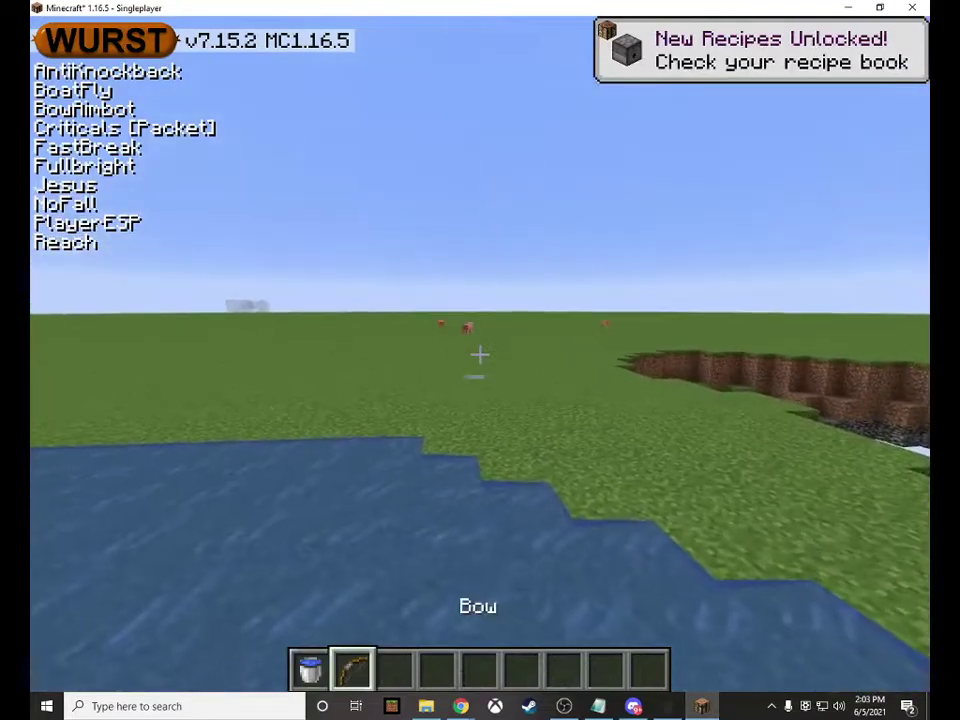
{"action": "right_click", "coordinate": [480, 354]}
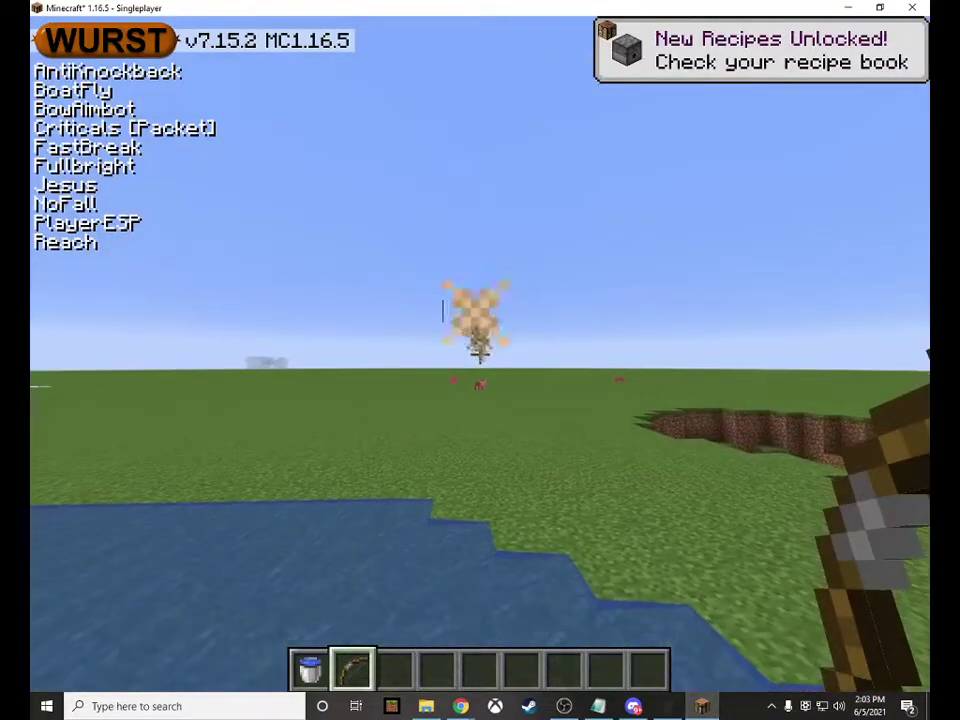